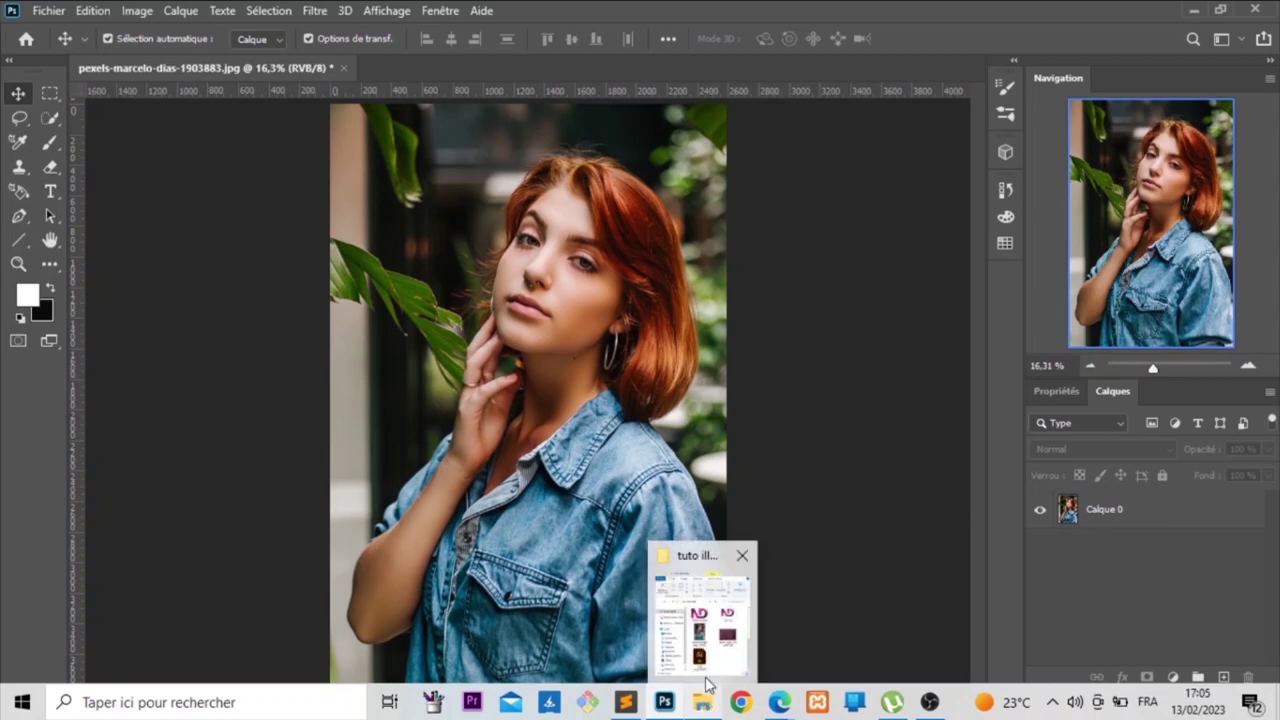
Place pexels-skylar-kang-6045284 as a hidden layer above the Calque 0 portrait layer.
{"action": "left_click", "coordinate": [705, 645]}
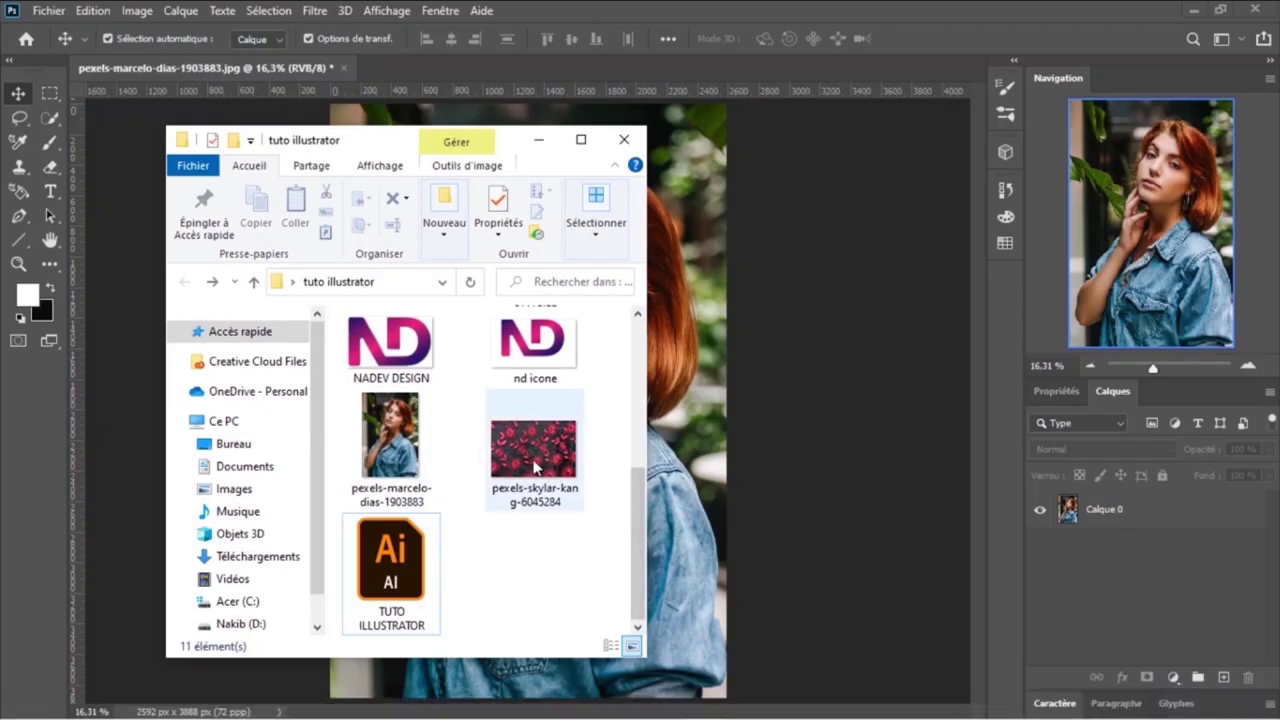
{"action": "left_click", "coordinate": [533, 450]}
{"action": "left_click", "coordinate": [682, 460]}
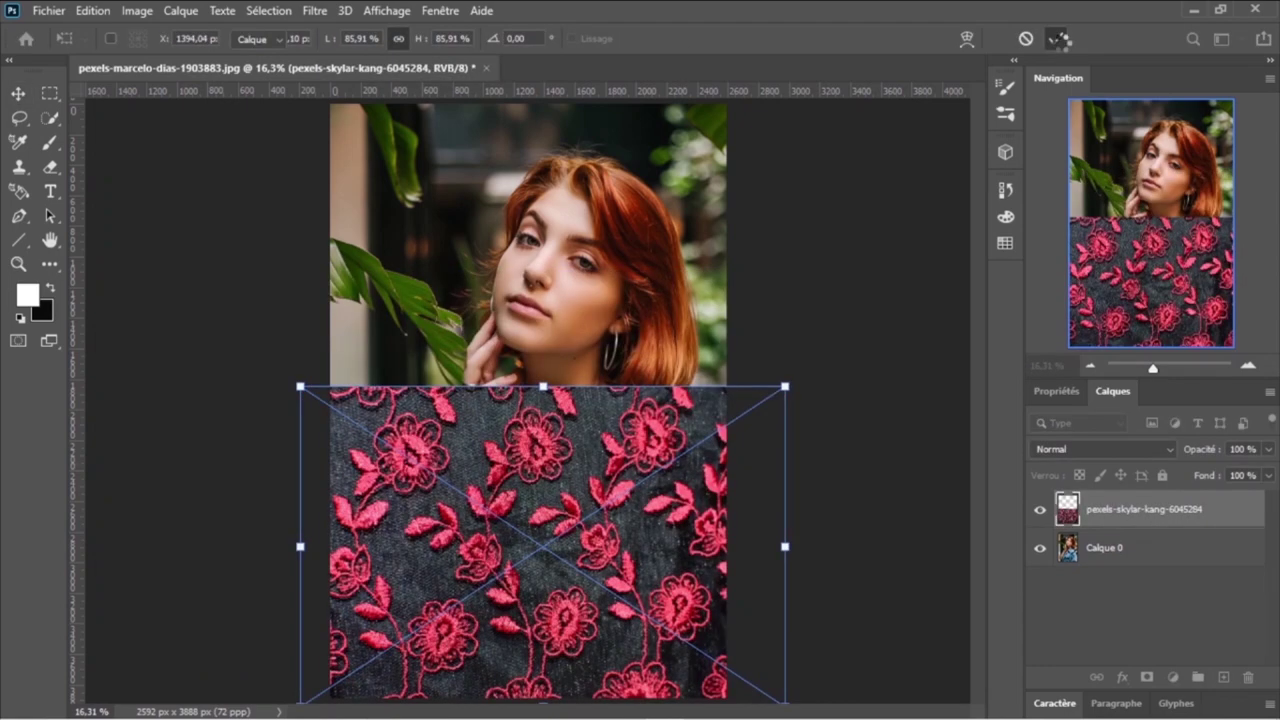
{"action": "key", "text": "Return"}
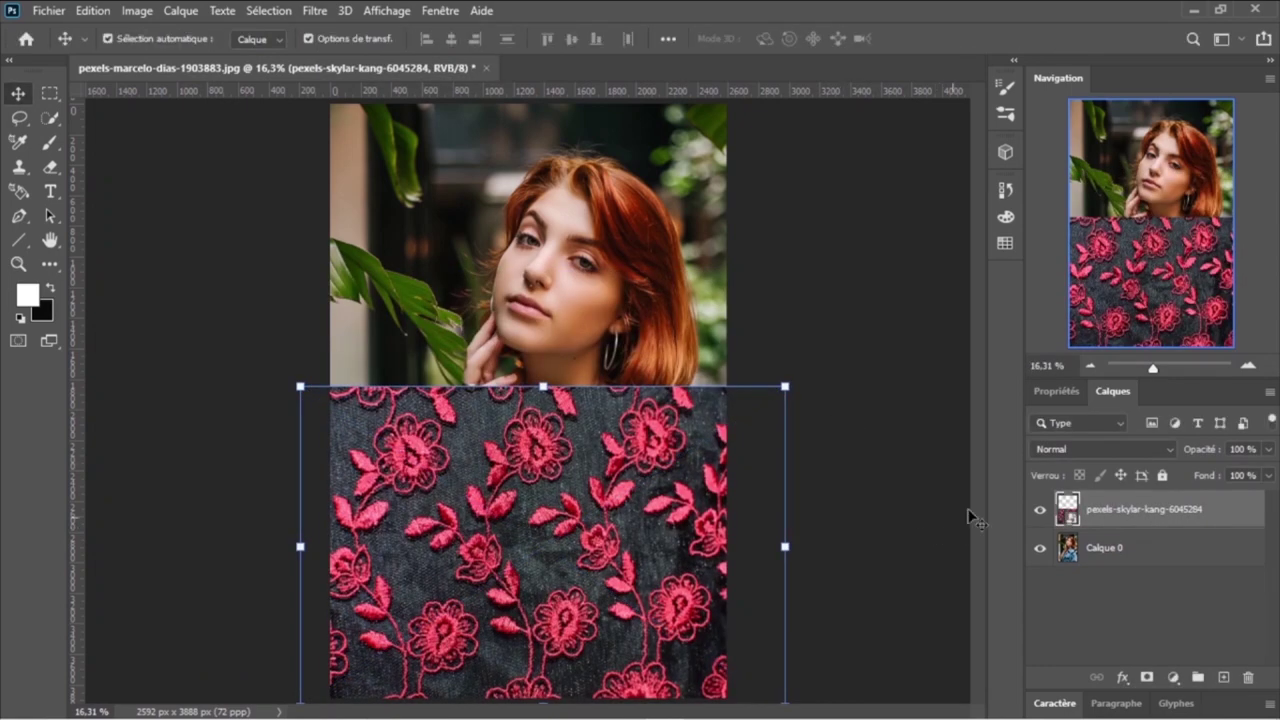
{"action": "left_click", "coordinate": [1037, 515]}
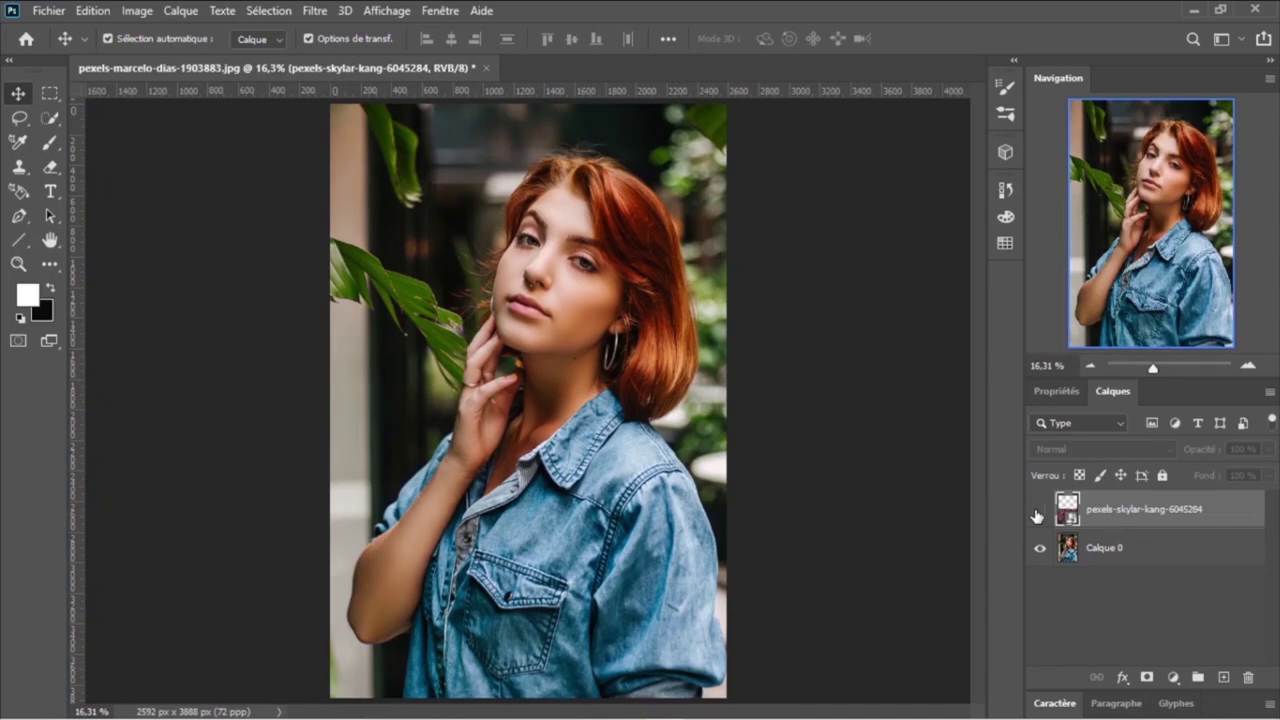
{"action": "left_click", "coordinate": [1118, 561]}
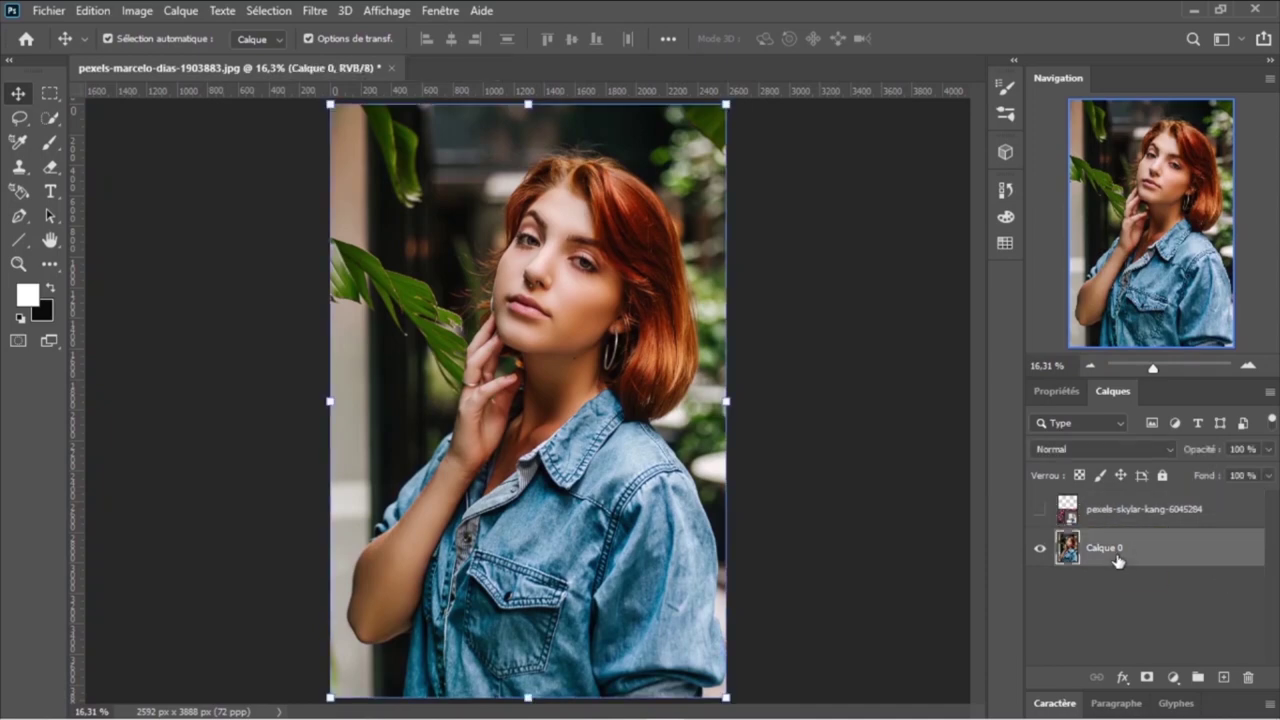
Duplicate the portrait layer Calque 0 as Calque 0 copie.
{"action": "right_click", "coordinate": [1117, 560]}
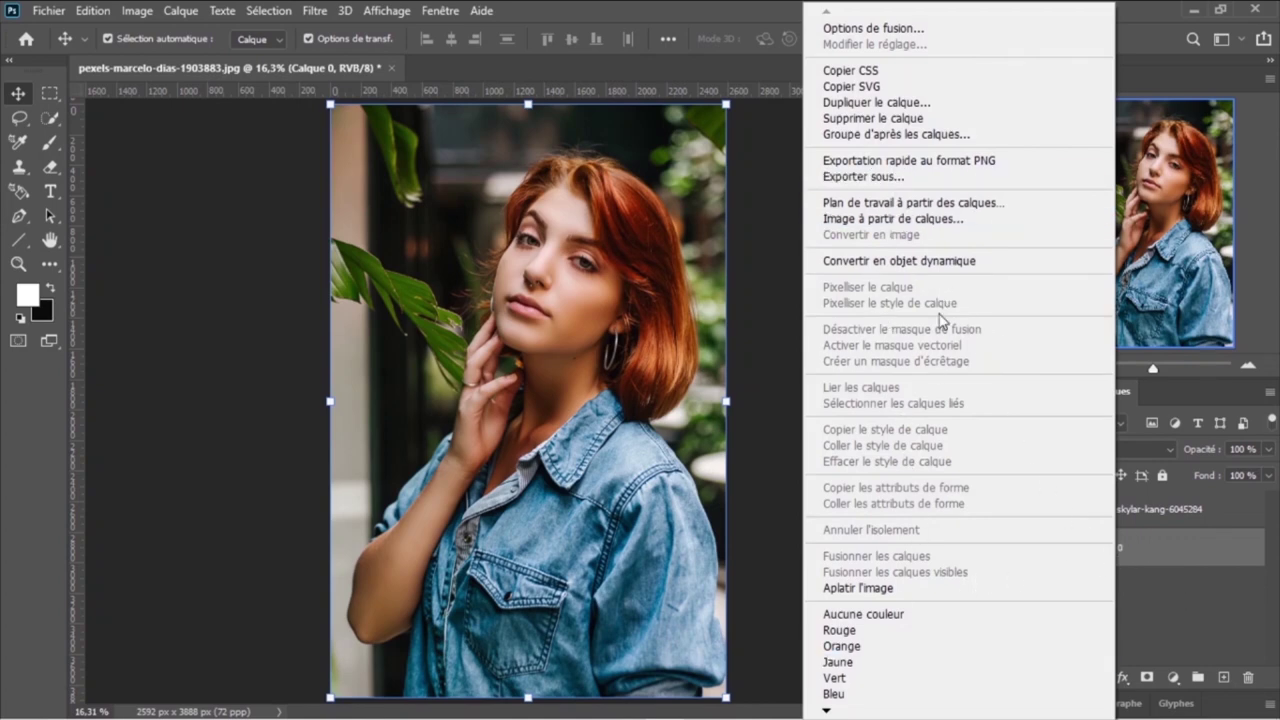
{"action": "left_click", "coordinate": [879, 103]}
{"action": "left_click", "coordinate": [809, 192]}
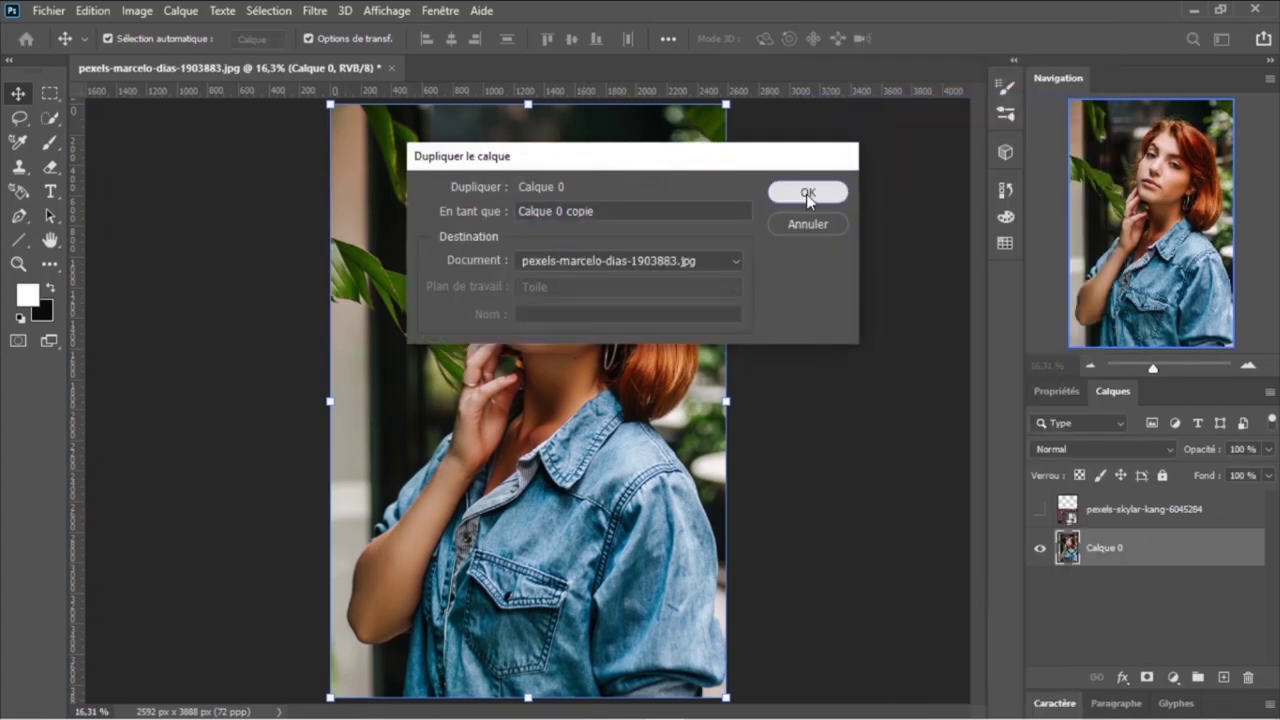
{"action": "left_click", "coordinate": [49, 118]}
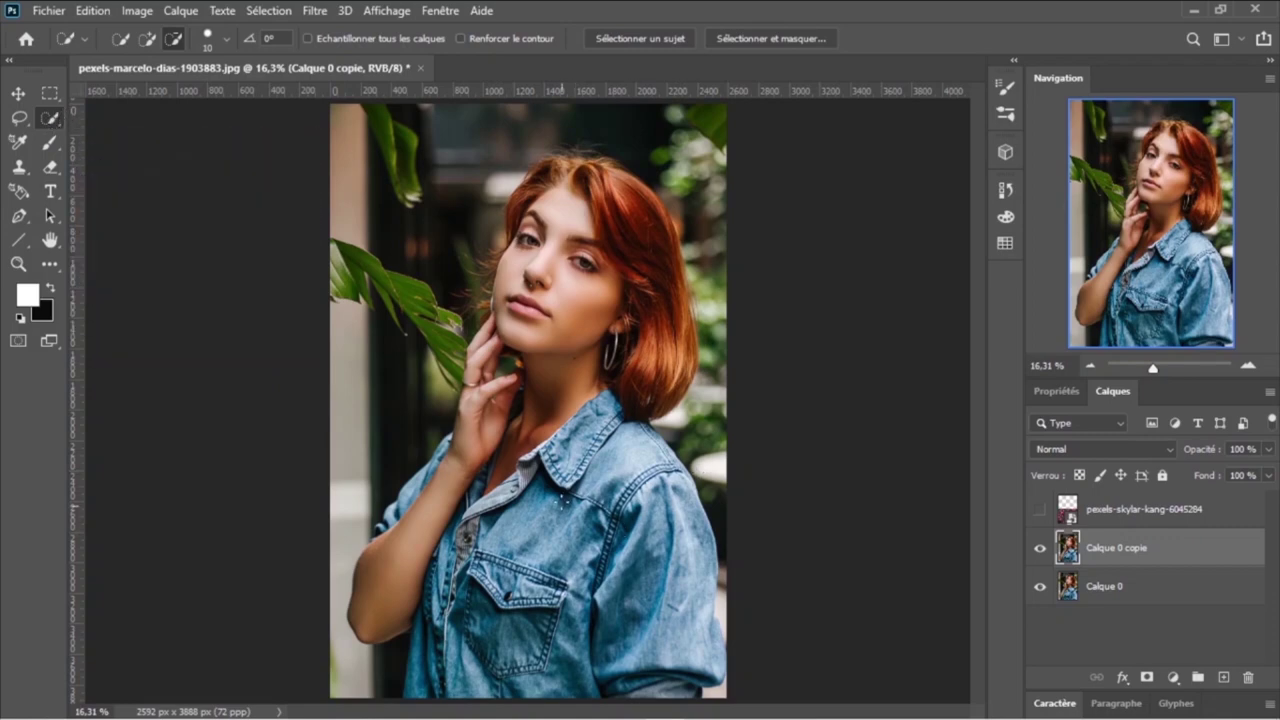
Quick-select the denim shirt across the pocket, sleeve, shoulder, left edge and collar.
{"action": "left_click_drag", "start_coordinate": [574, 528], "coordinate": [590, 556]}
{"action": "left_click_drag", "start_coordinate": [620, 620], "coordinate": [640, 640]}
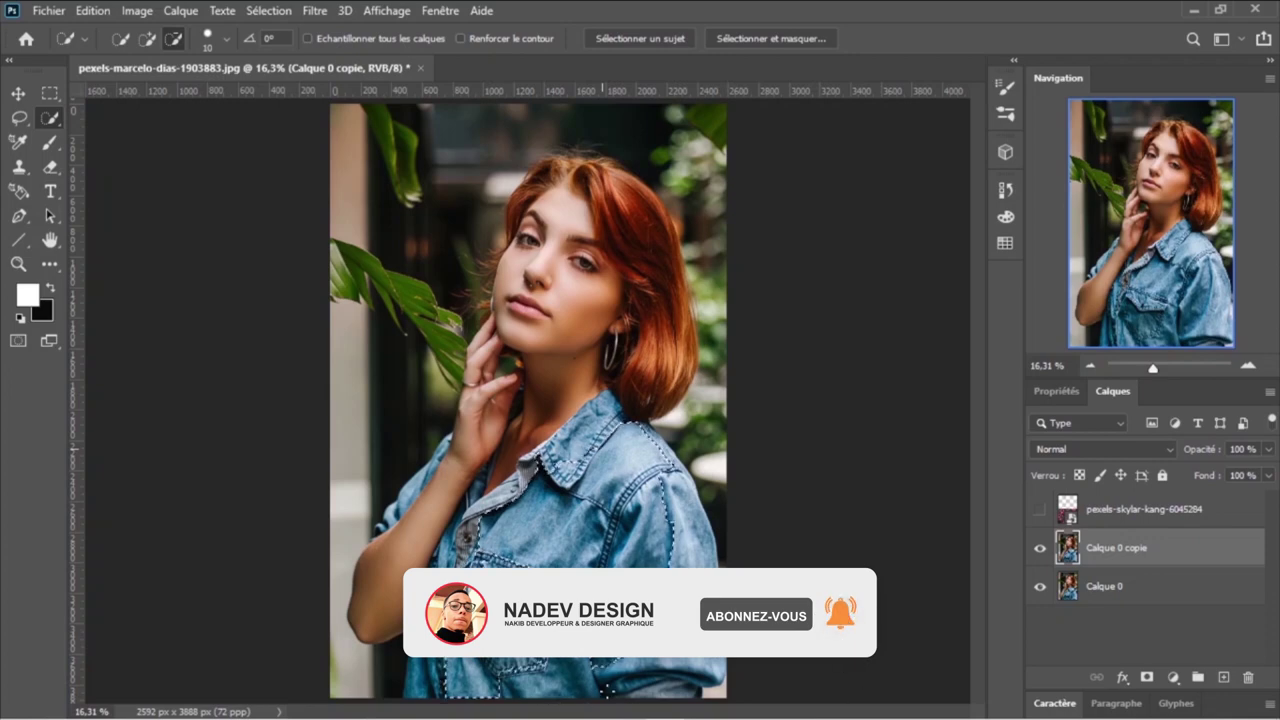
{"action": "left_click", "coordinate": [641, 699]}
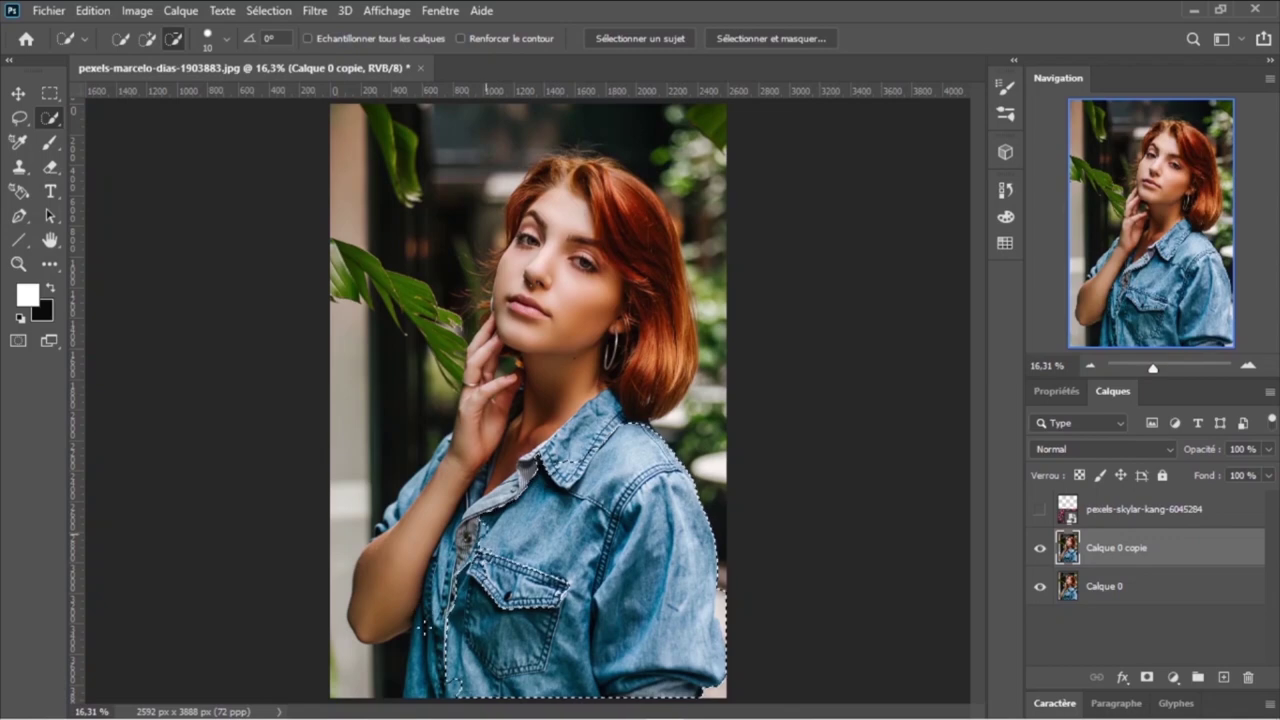
{"action": "key", "text": "ctrl+plus"}
{"action": "key", "text": "ctrl+plus"}
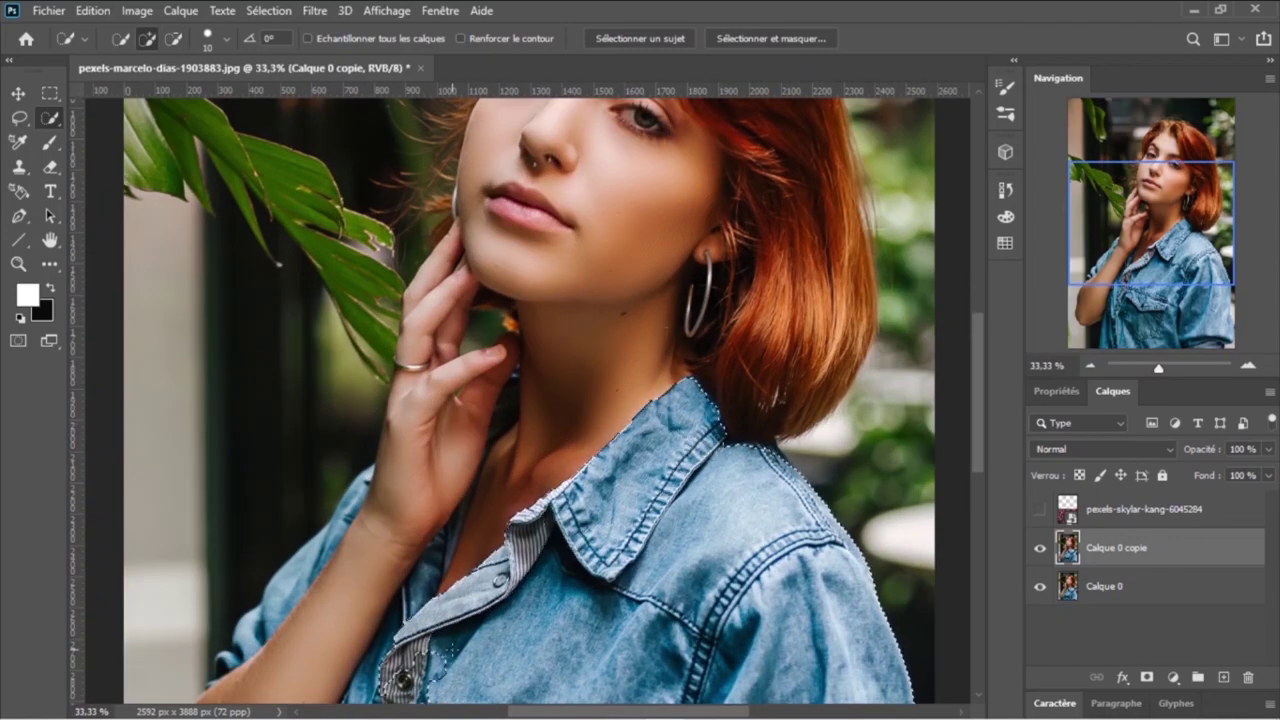
{"action": "scroll", "coordinate": [525, 400], "scroll_direction": "down", "scroll_amount": 5}
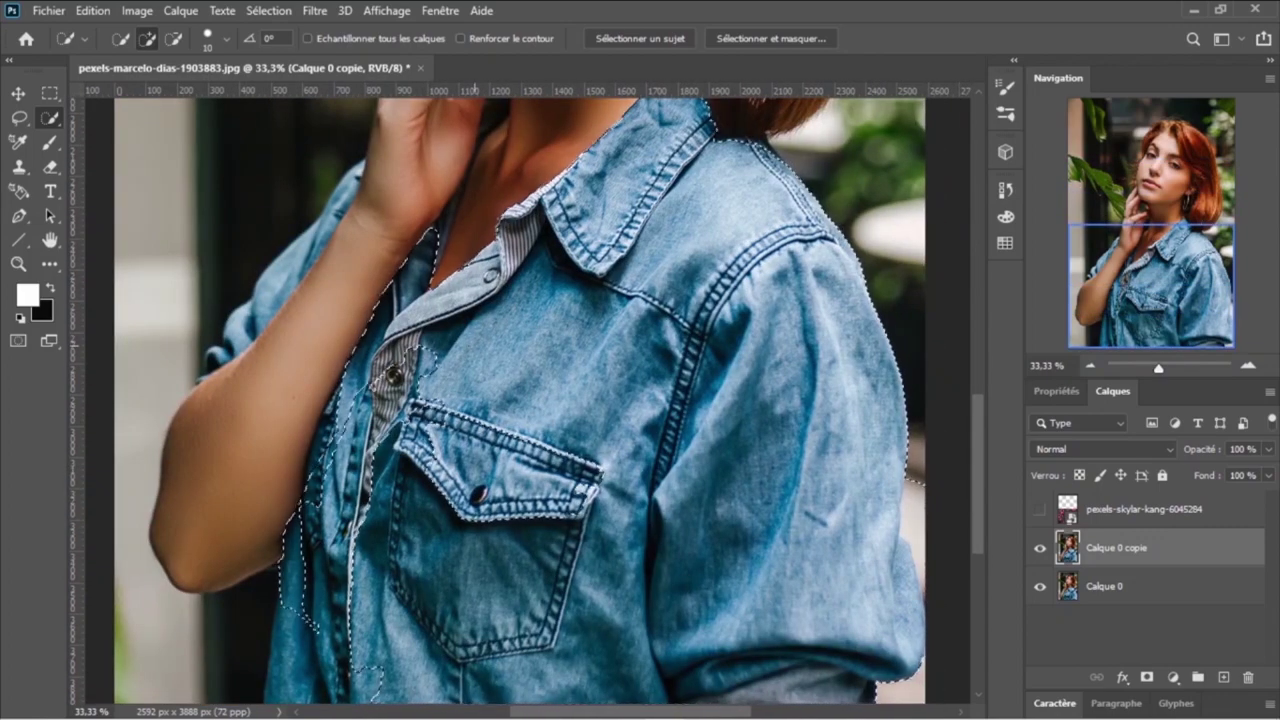
{"action": "left_click_drag", "start_coordinate": [300, 570], "coordinate": [420, 370]}
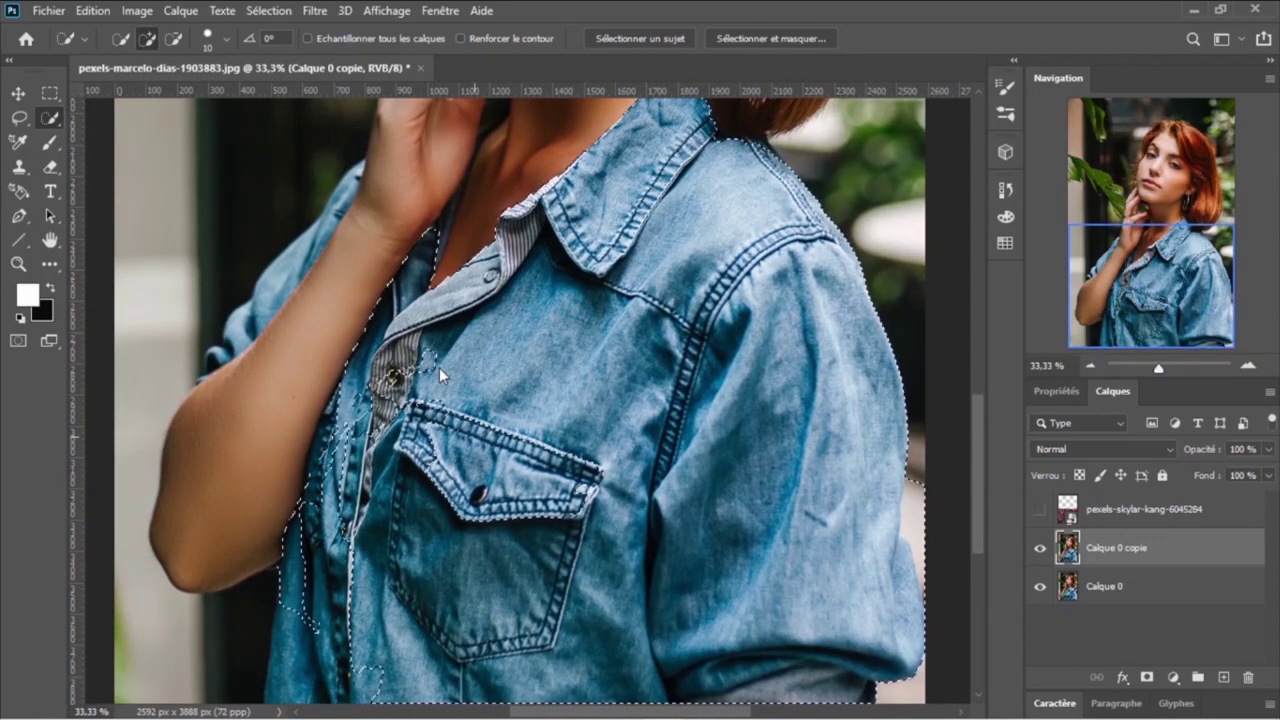
Add the sleeve edge, then subtract the arm and skin from the shirt selection.
{"action": "scroll", "coordinate": [439, 367], "scroll_direction": "down", "scroll_amount": 3}
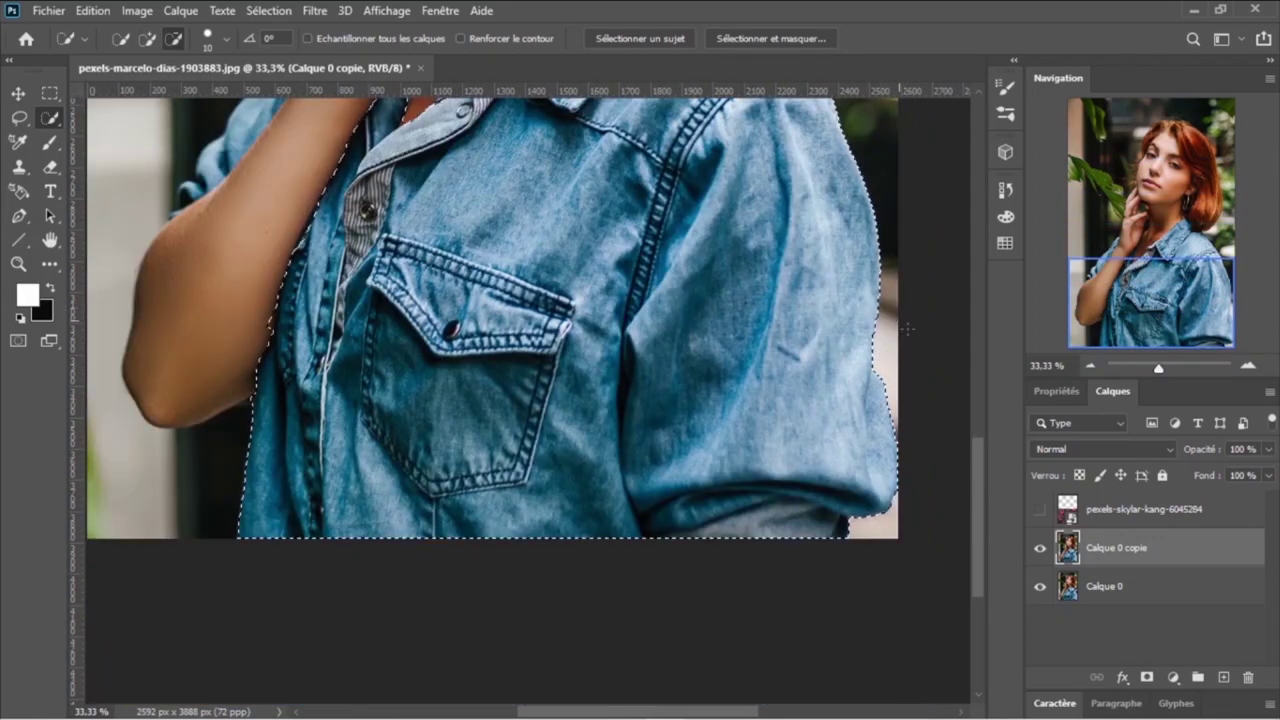
{"action": "left_click_drag", "start_coordinate": [1130, 298], "coordinate": [1116, 228]}
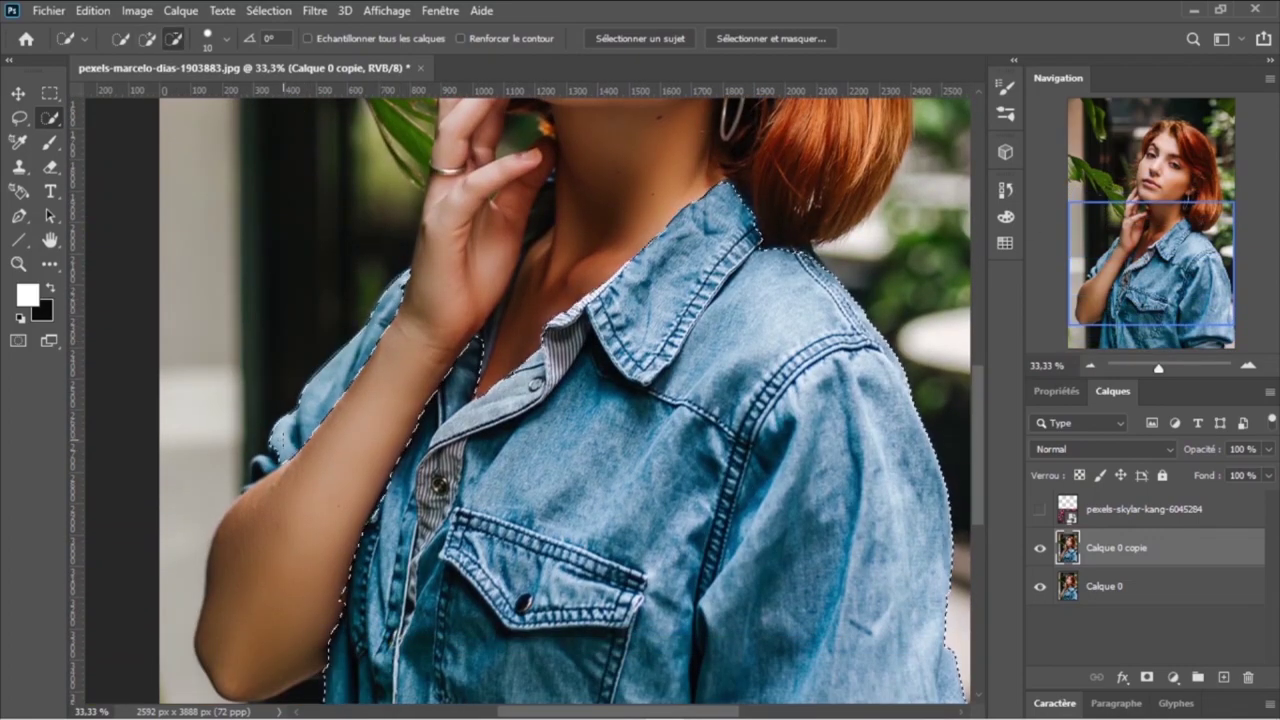
{"action": "left_click_drag", "start_coordinate": [265, 440], "coordinate": [247, 484]}
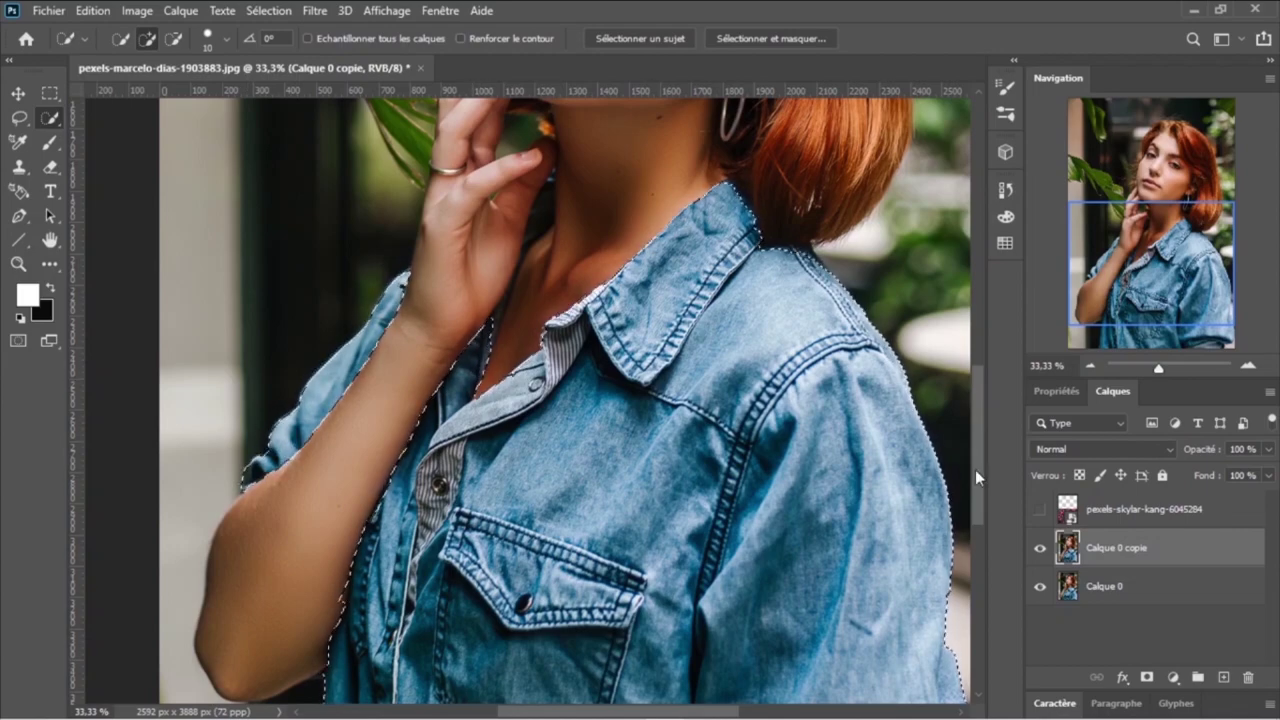
{"action": "scroll", "coordinate": [565, 400], "scroll_direction": "down", "scroll_amount": 2}
{"action": "left_click", "coordinate": [172, 40]}
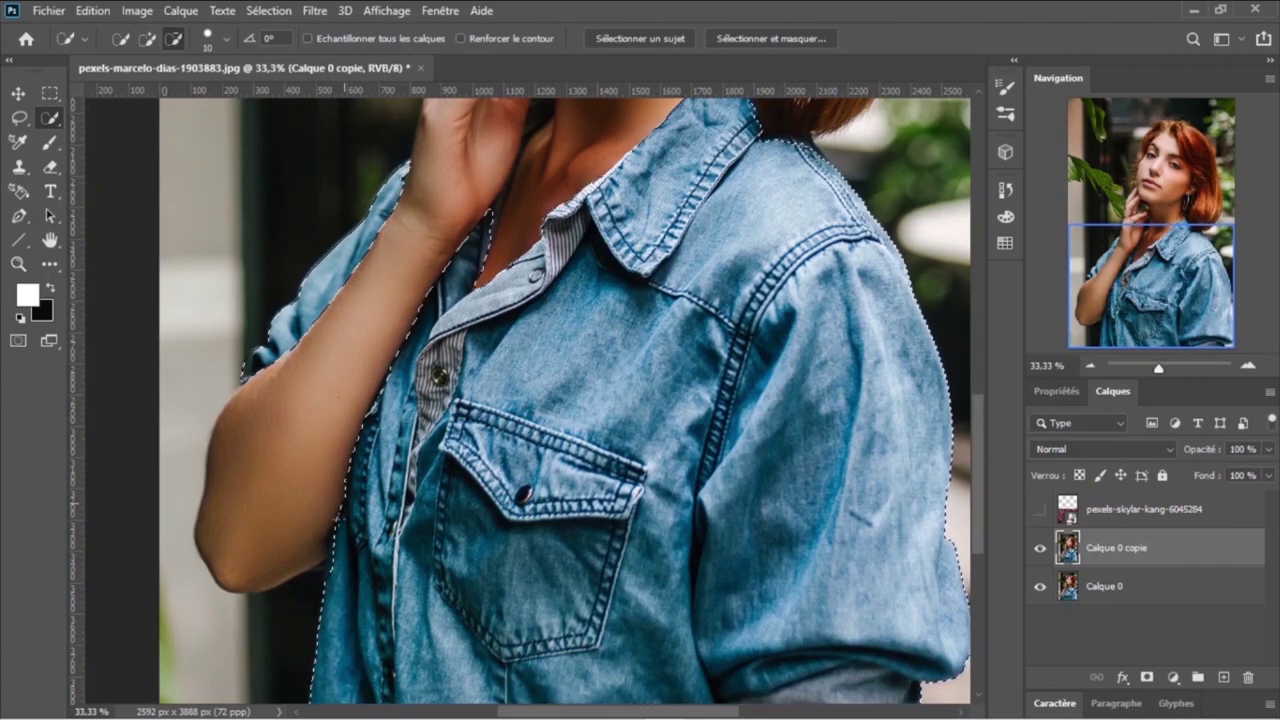
{"action": "scroll", "coordinate": [290, 340], "scroll_direction": "up", "scroll_amount": 5}
{"action": "left_click_drag", "start_coordinate": [1120, 232], "coordinate": [1130, 333]}
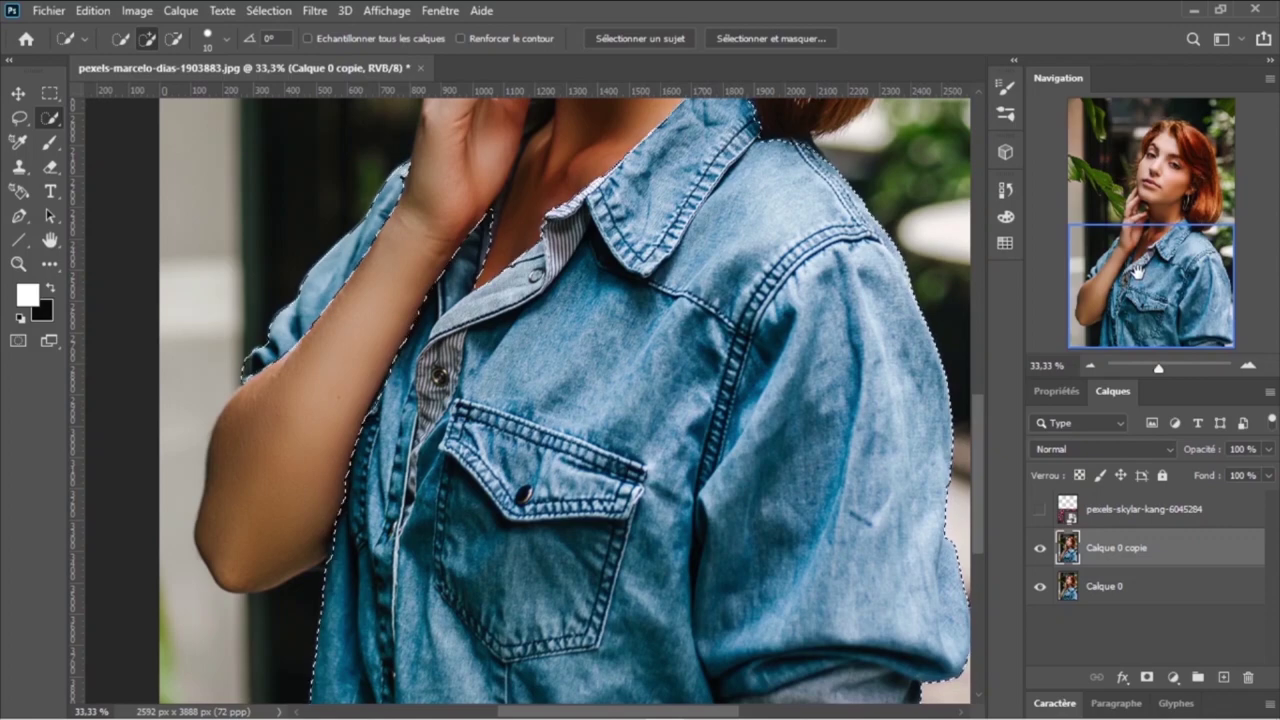
{"action": "mouse_move", "coordinate": [1137, 272]}
{"action": "left_mouse_down"}
{"action": "mouse_move", "coordinate": [1132, 198]}
{"action": "mouse_move", "coordinate": [1133, 290]}
{"action": "left_mouse_up"}
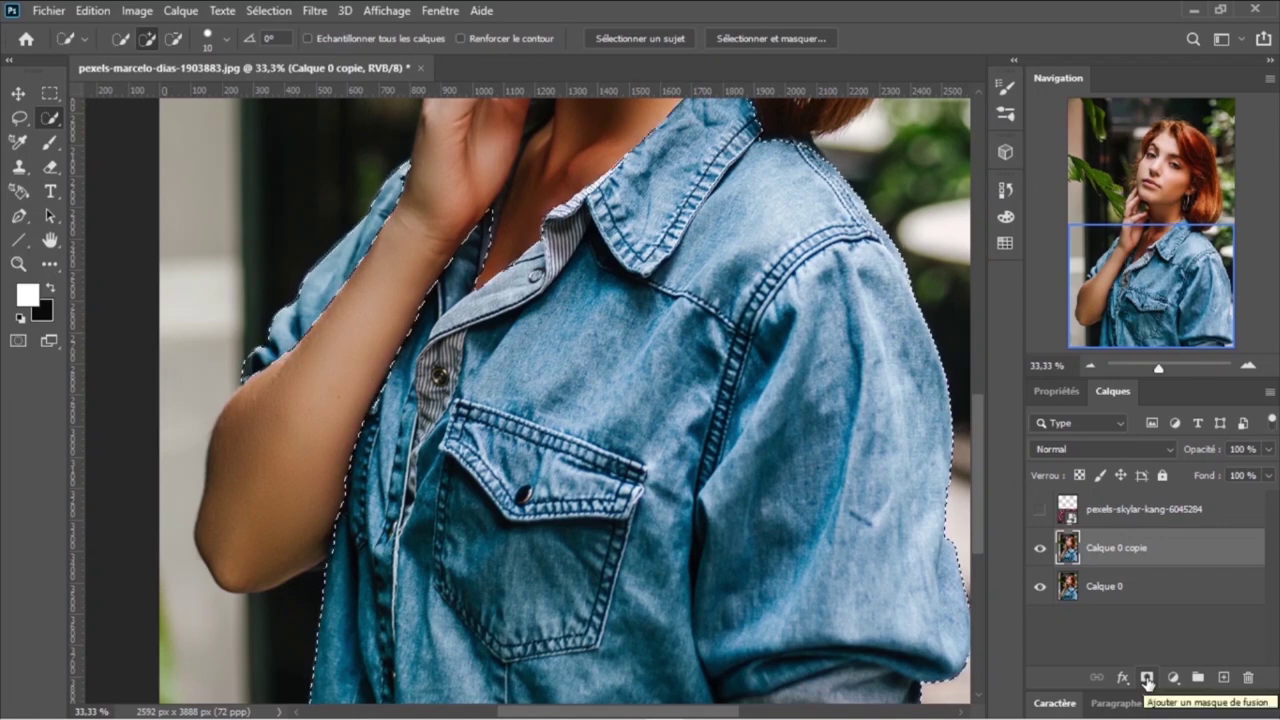
Mask Calque 0 copie to the shirt selection and reload the mask as a selection.
{"action": "left_click", "coordinate": [1147, 678]}
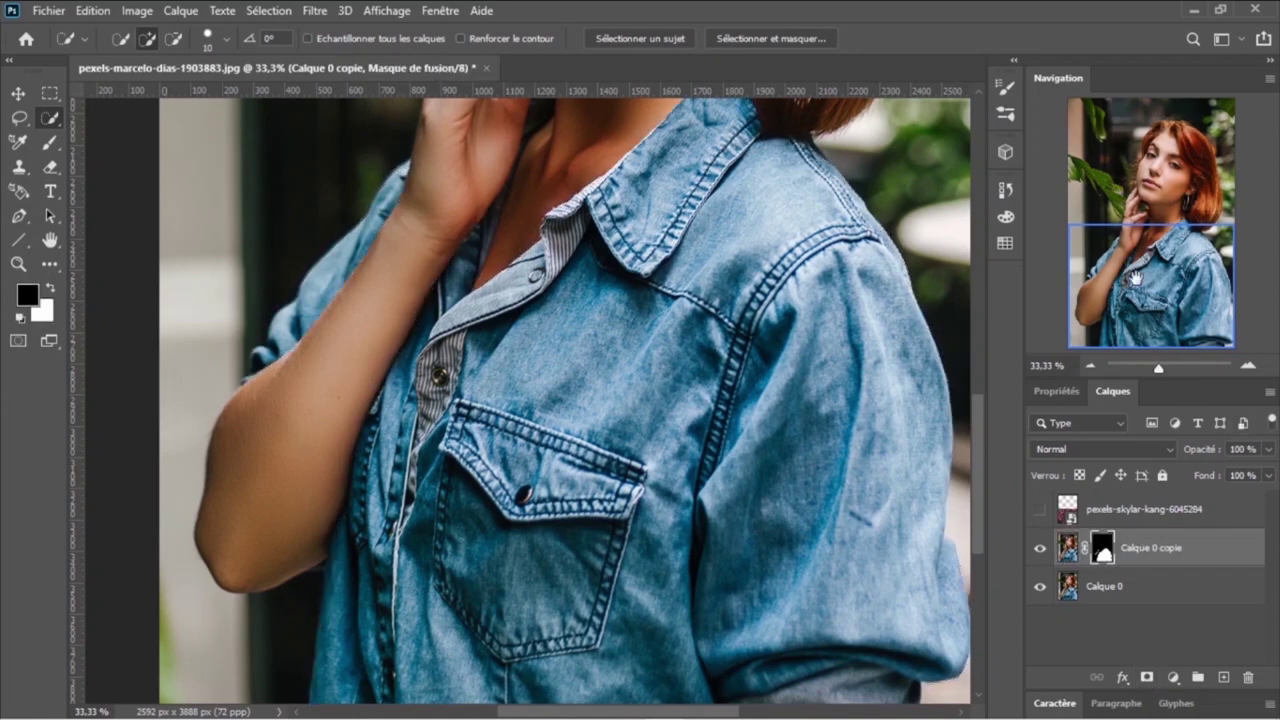
{"action": "left_click_drag", "start_coordinate": [1135, 280], "coordinate": [1133, 275]}
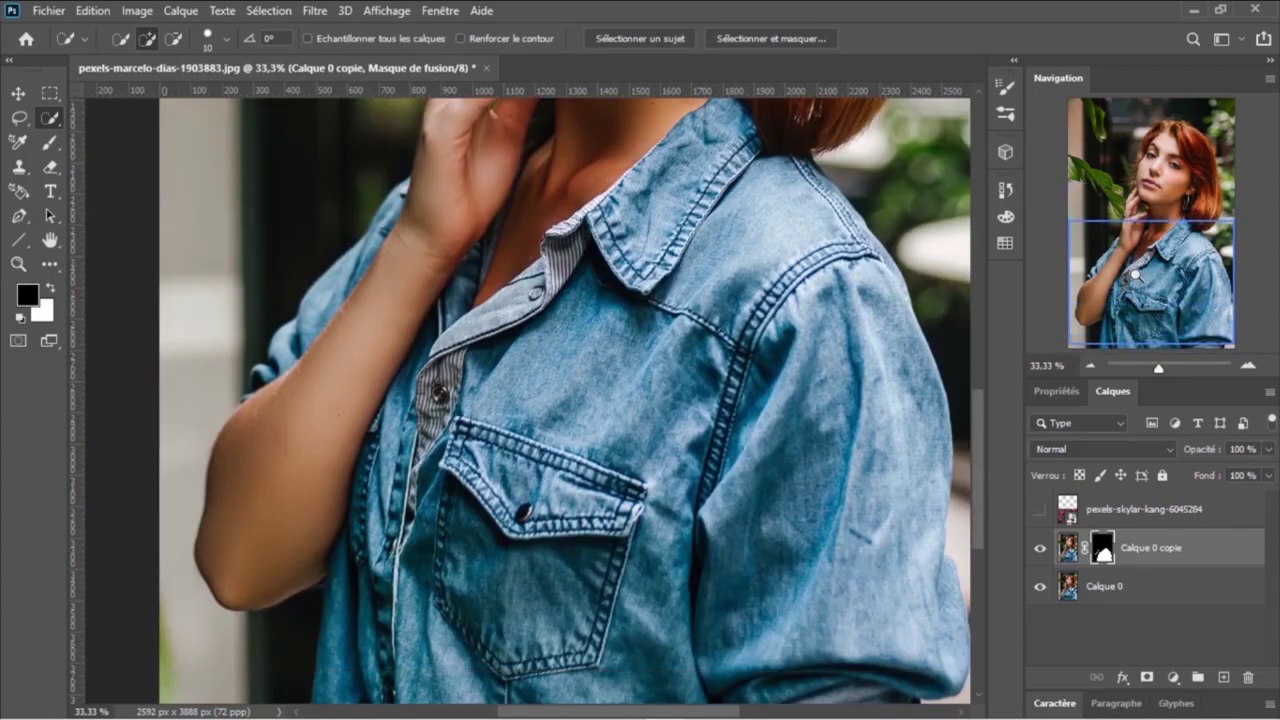
{"action": "key", "text": "ctrl+minus"}
{"action": "key", "text": "ctrl+minus"}
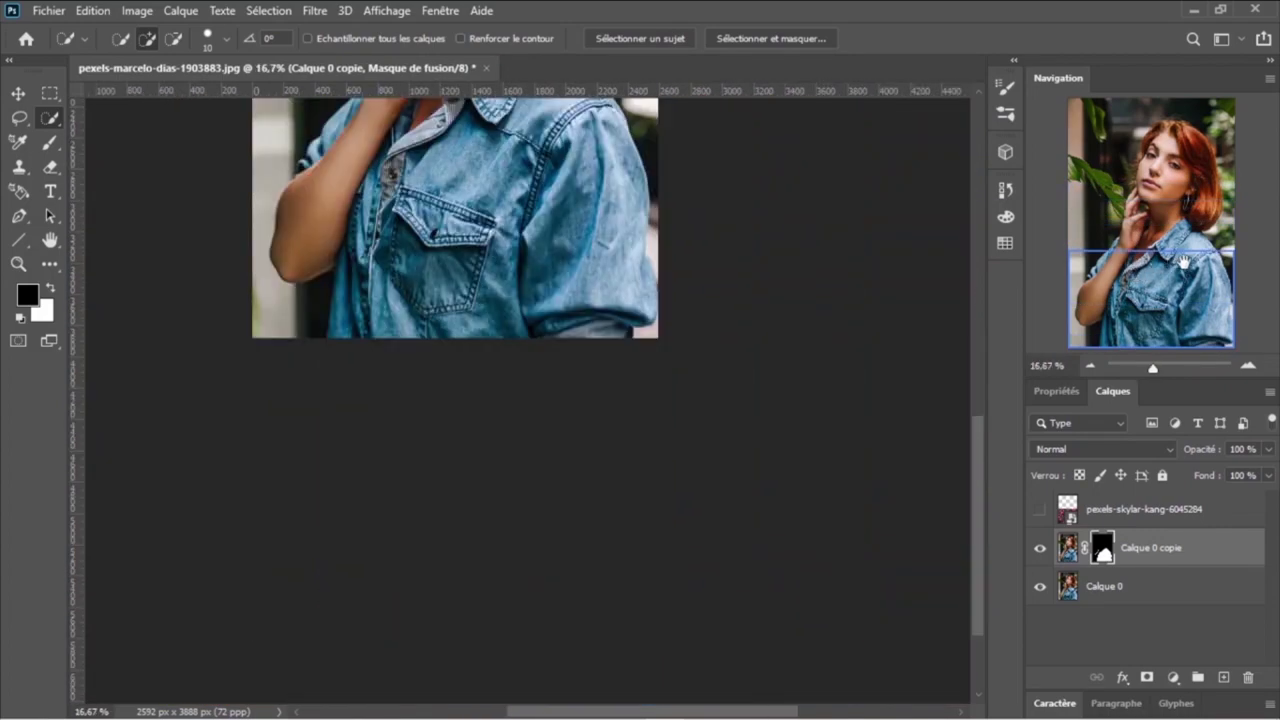
{"action": "left_click_drag", "start_coordinate": [1146, 309], "coordinate": [1106, 292]}
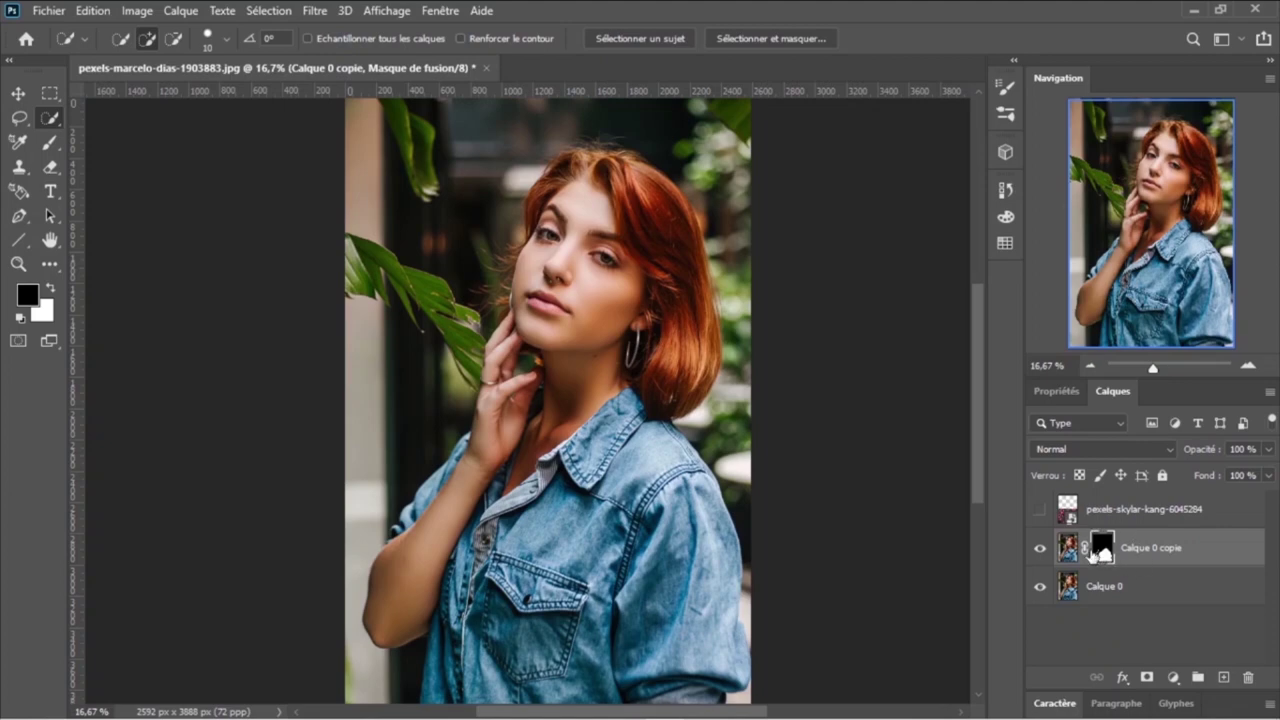
{"action": "left_click_drag", "start_coordinate": [1080, 544], "coordinate": [1106, 558]}
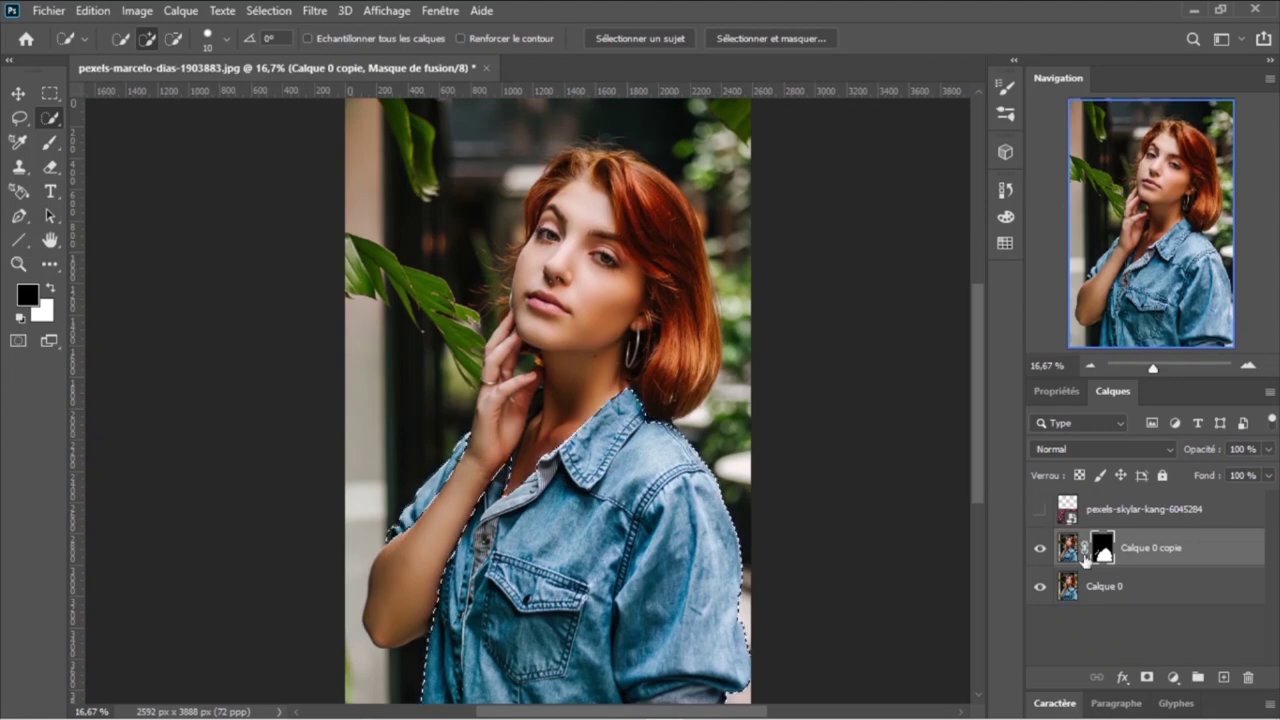
Show the floral lace layer and clip it to Calque 0 copie.
{"action": "left_click", "coordinate": [1039, 510]}
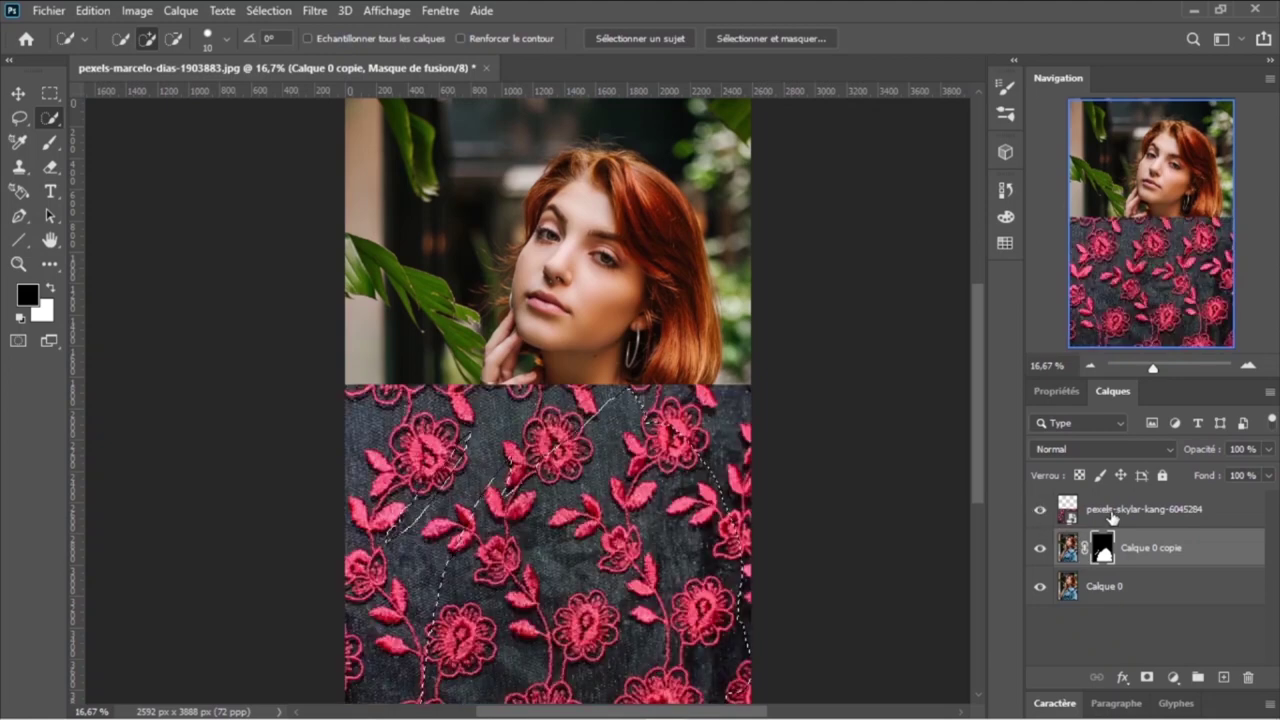
{"action": "left_click", "coordinate": [1137, 518]}
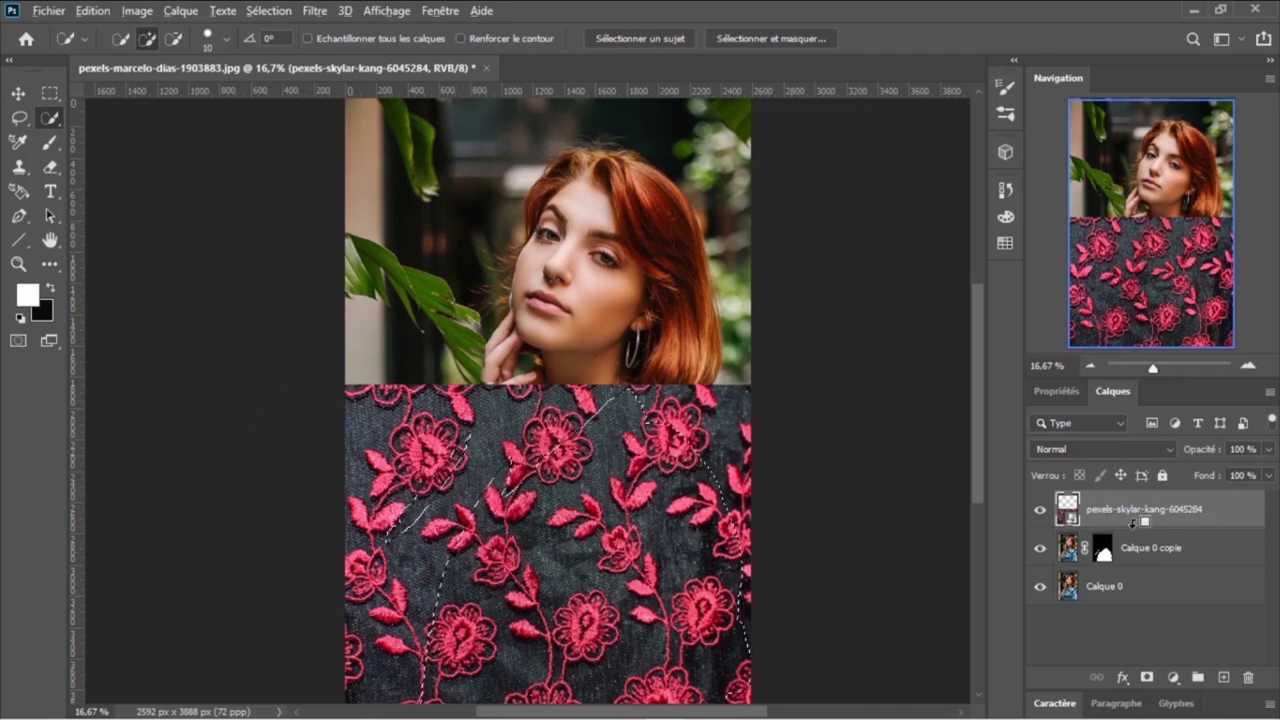
{"action": "left_click", "coordinate": [1133, 522], "text": "alt"}
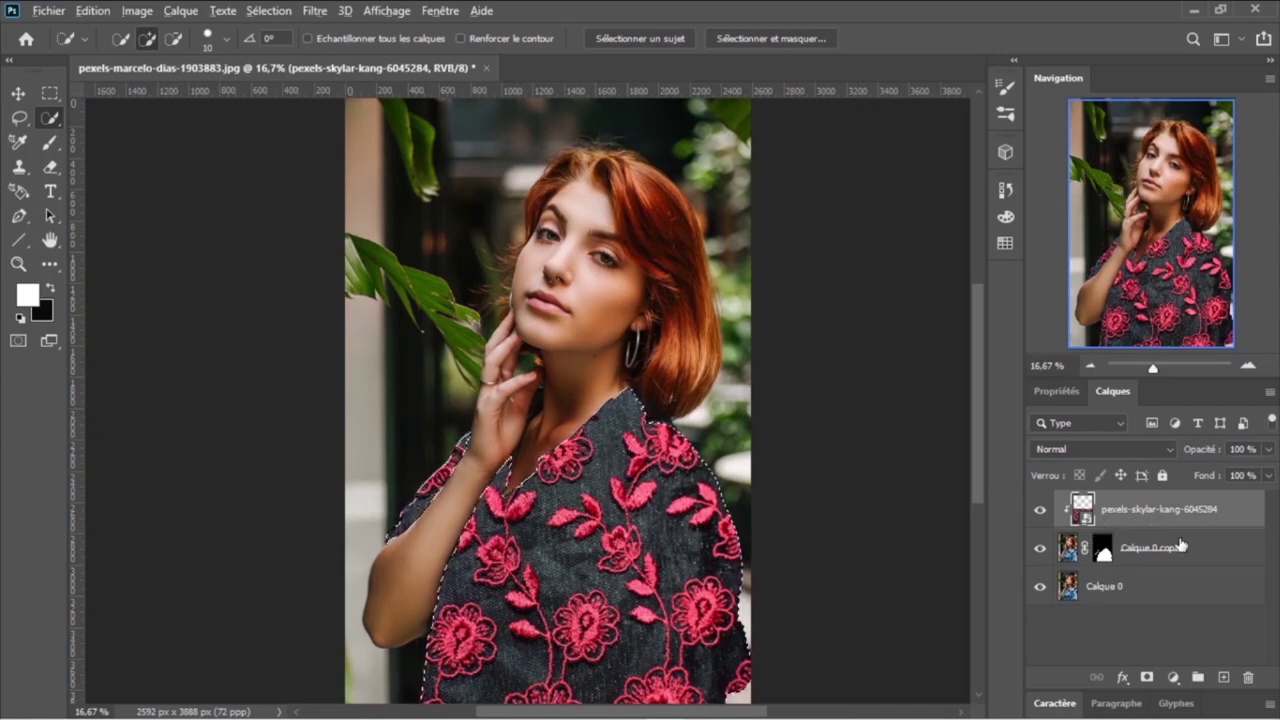
{"action": "left_click_drag", "start_coordinate": [1181, 545], "coordinate": [1093, 517]}
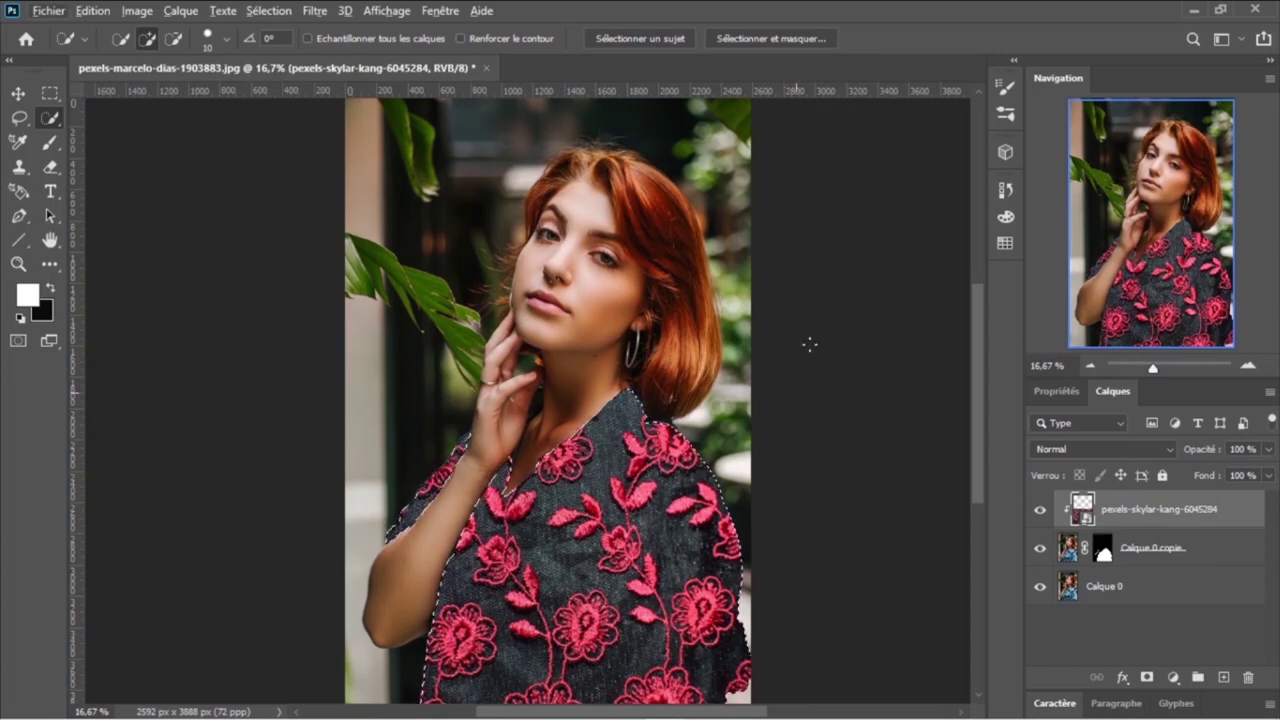
Set the lace layer's blend mode to Produit and deselect the shirt outline.
{"action": "left_click", "coordinate": [1107, 458]}
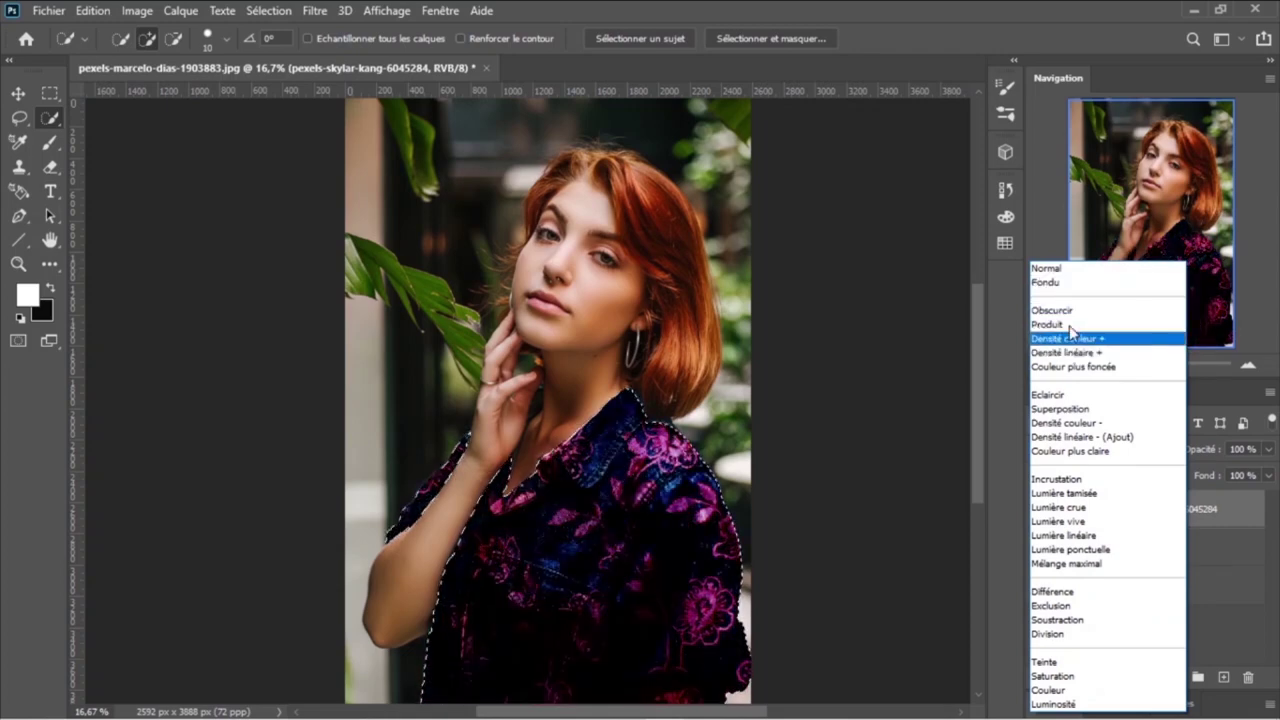
{"action": "left_click", "coordinate": [1068, 324]}
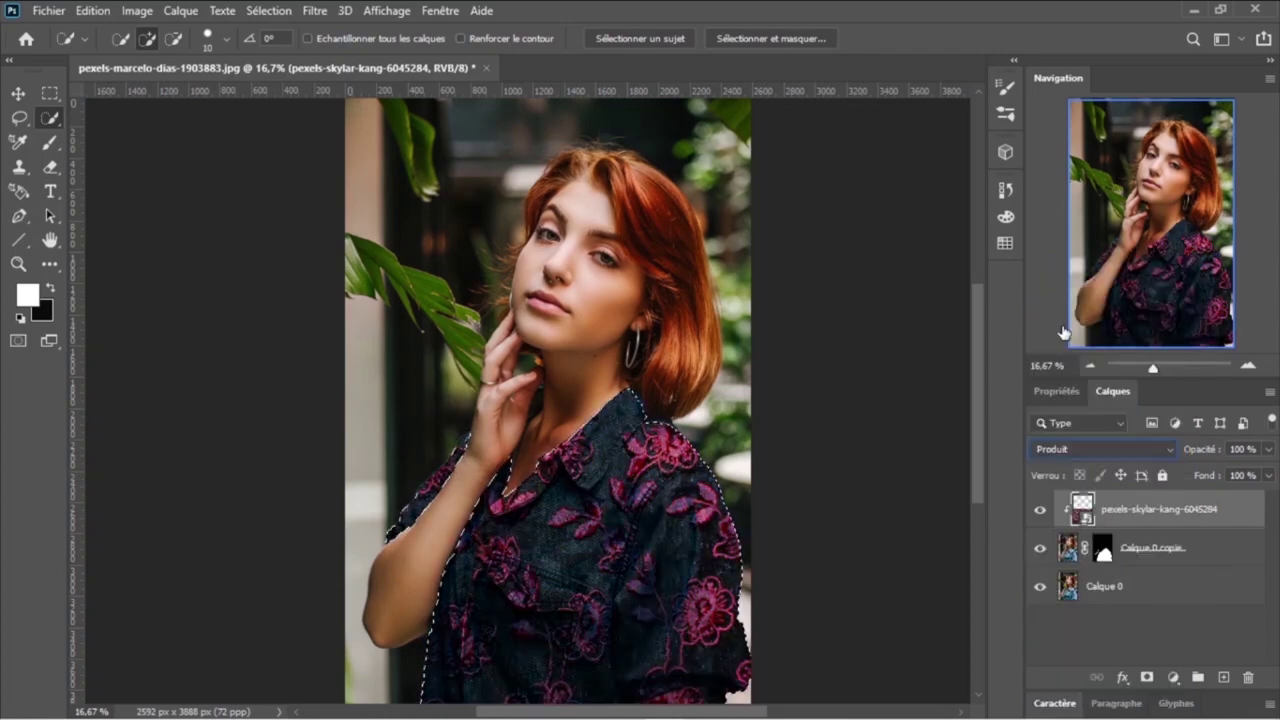
{"action": "left_click", "coordinate": [1077, 638]}
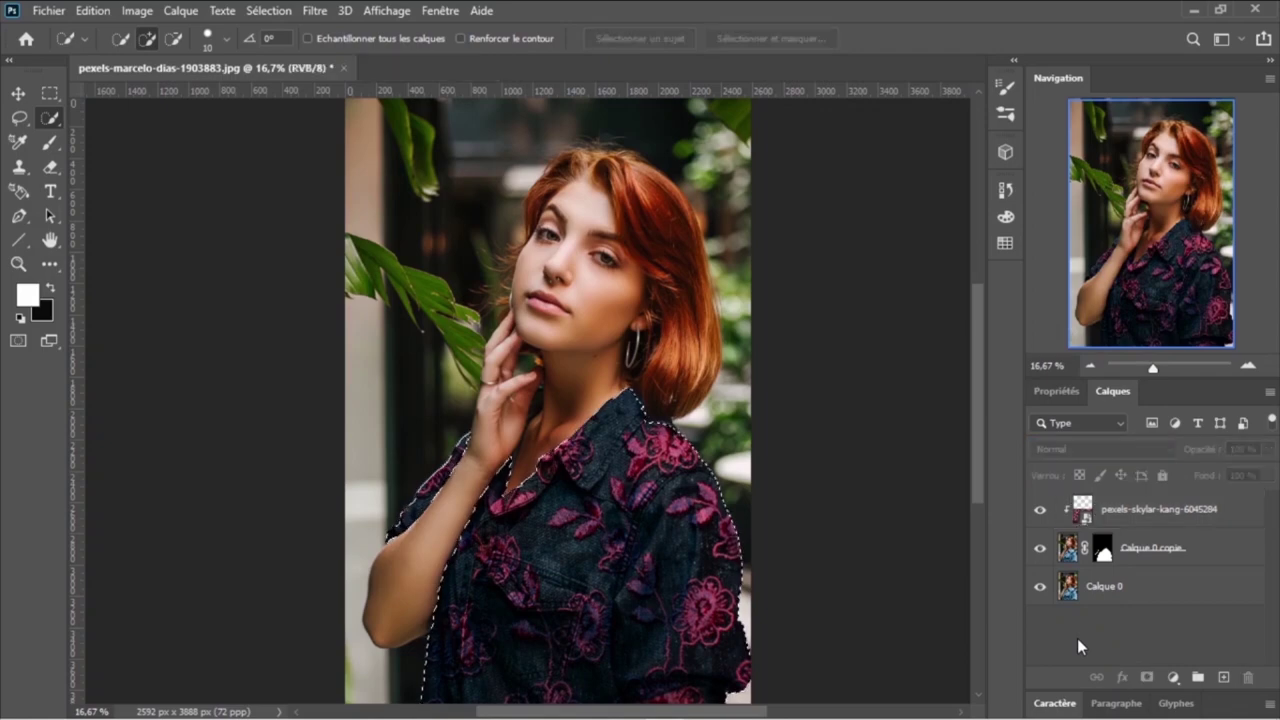
{"action": "key", "text": "ctrl+d"}
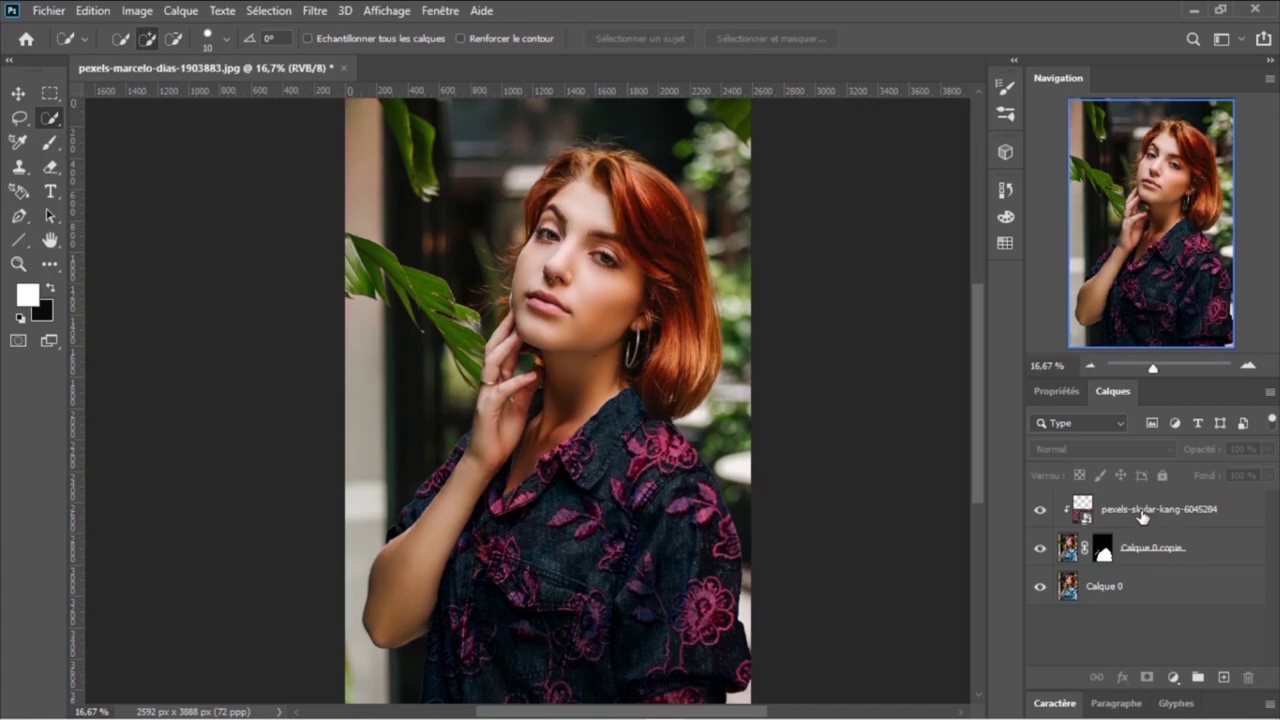
{"action": "left_click", "coordinate": [1143, 516]}
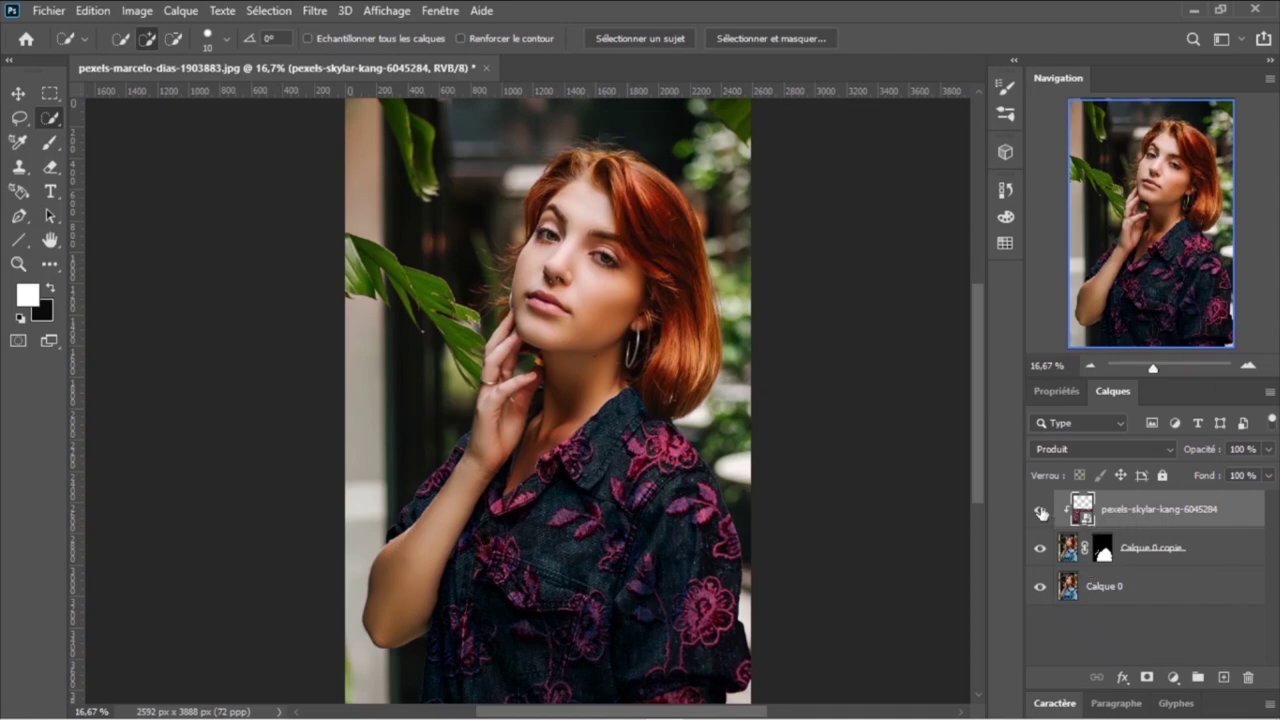
Duplicate the lace layer, clip the copy, and set its blend mode to Saturation.
{"action": "key", "text": "ctrl+j"}
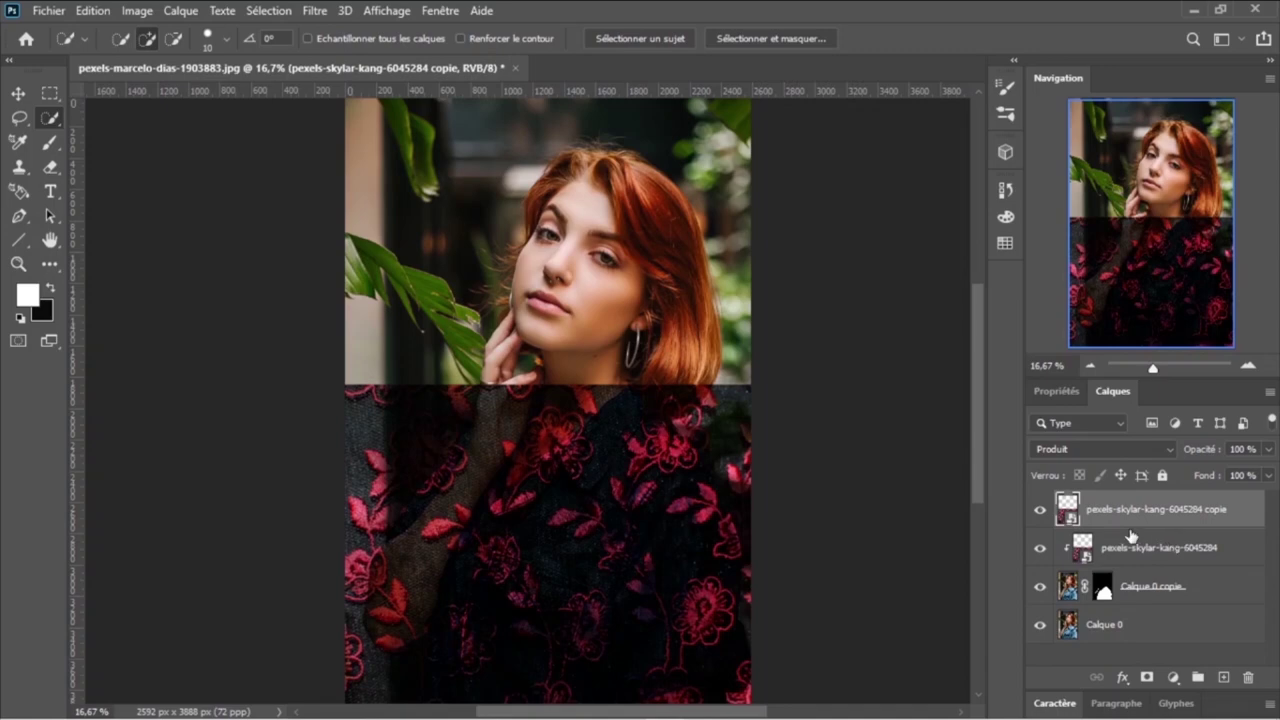
{"action": "left_click", "coordinate": [1141, 527], "text": "alt"}
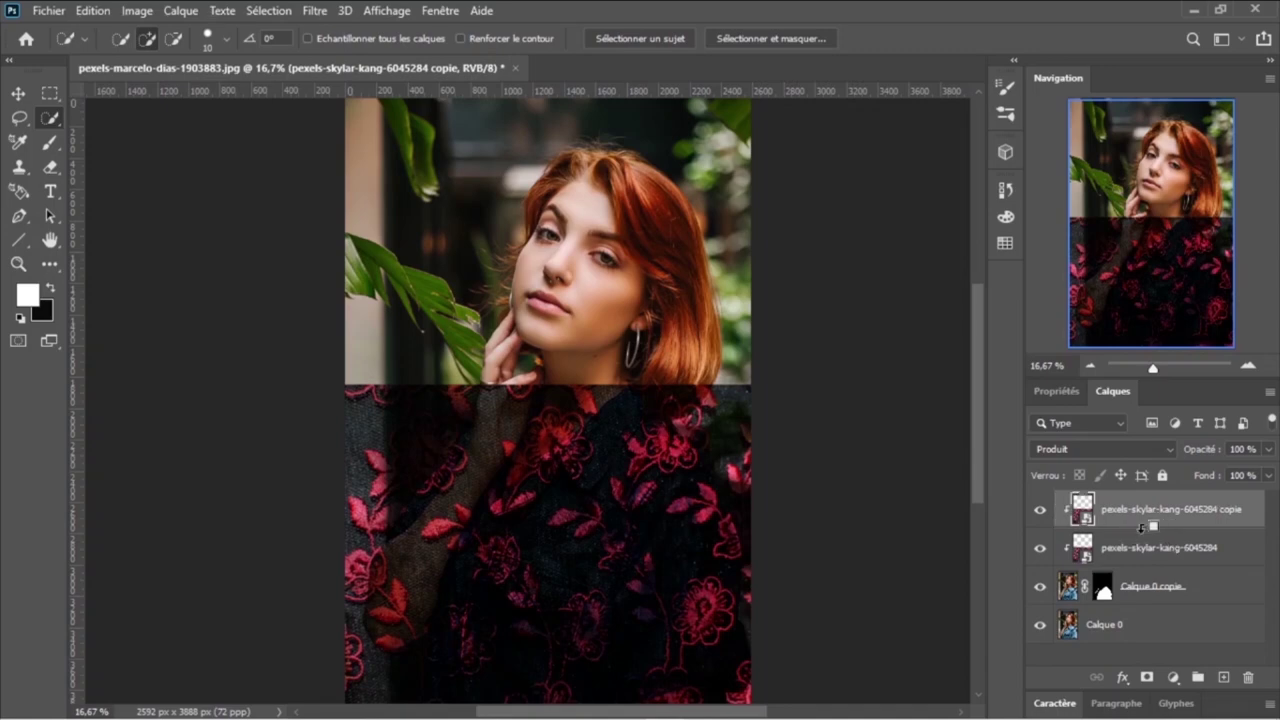
{"action": "key", "text": "shift+plus"}
{"action": "key", "text": "shift+plus"}
{"action": "key", "text": "shift+plus"}
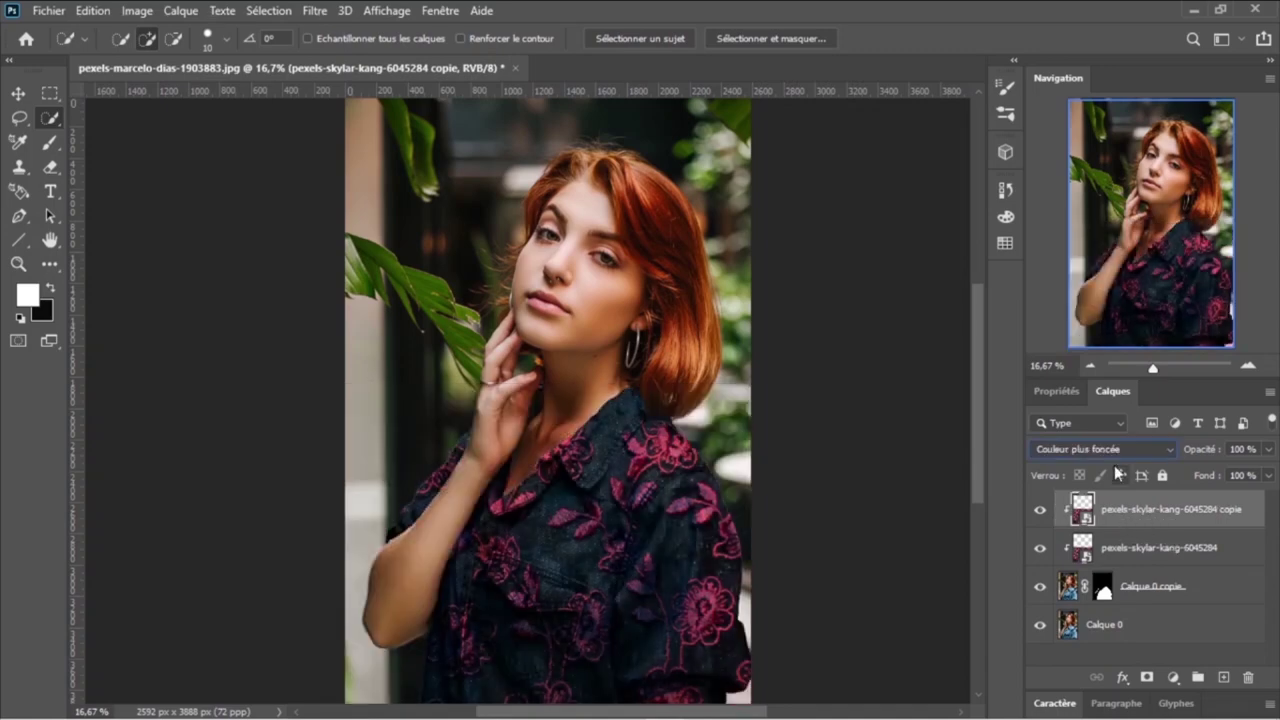
{"action": "left_click", "coordinate": [1092, 449]}
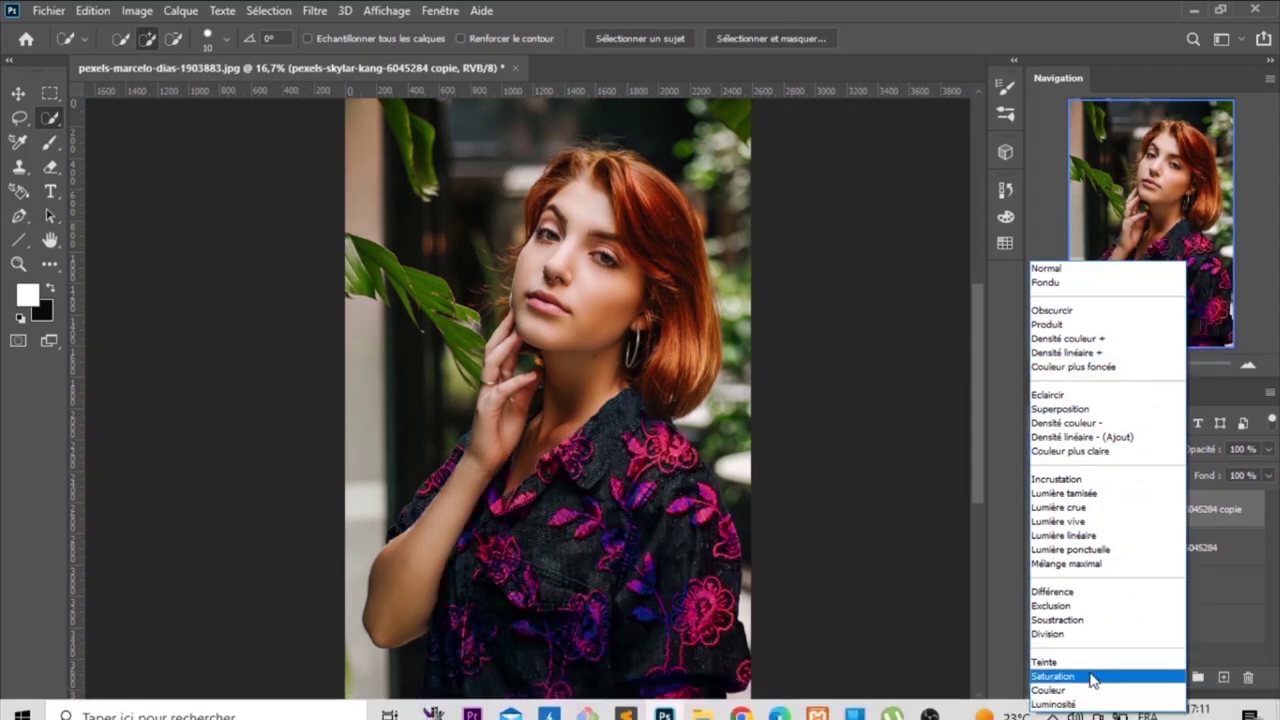
{"action": "left_click", "coordinate": [1093, 679]}
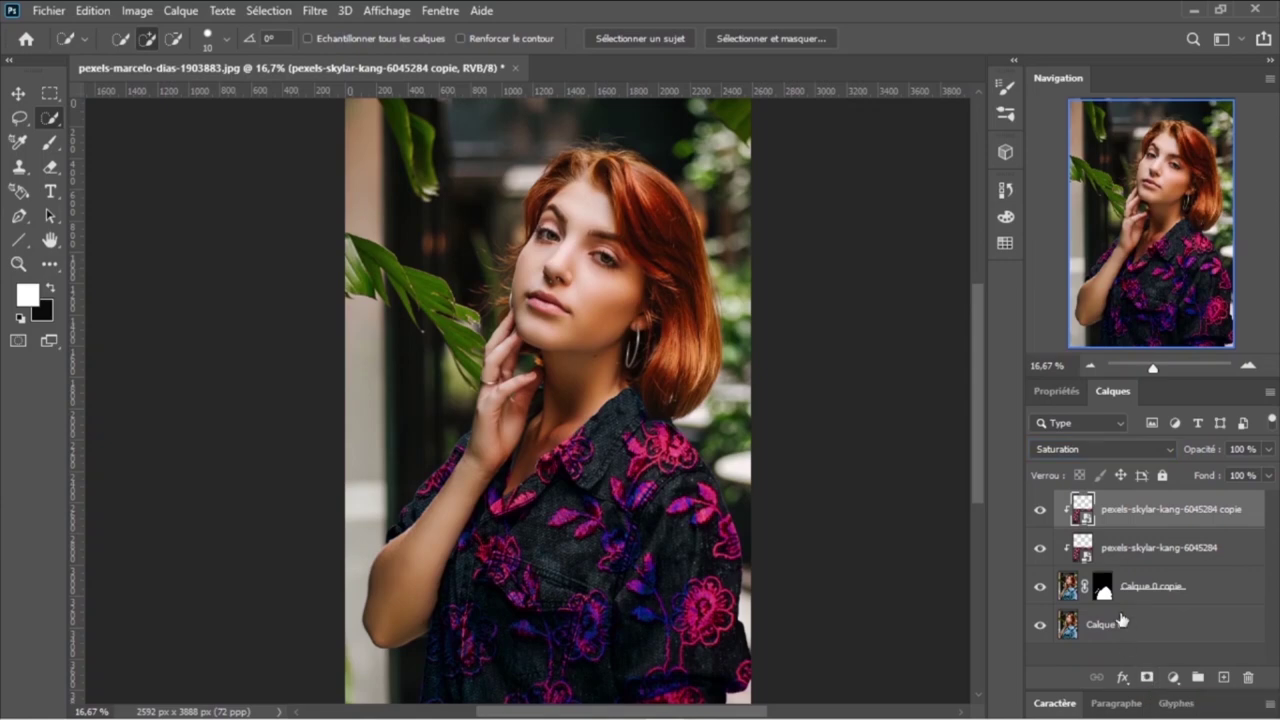
Invert the shirt mask selection and add a Teinte/Saturation layer with hue +180.
{"action": "left_click", "coordinate": [1104, 594], "text": "ctrl"}
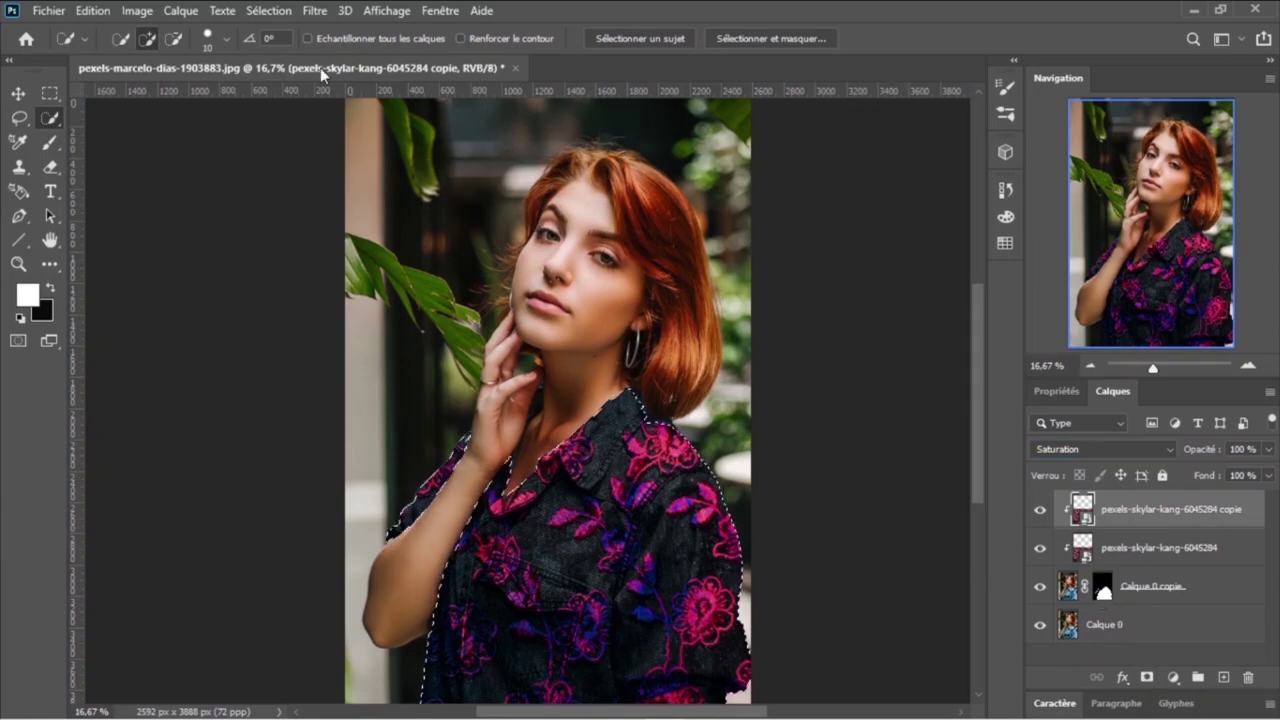
{"action": "left_click", "coordinate": [263, 12]}
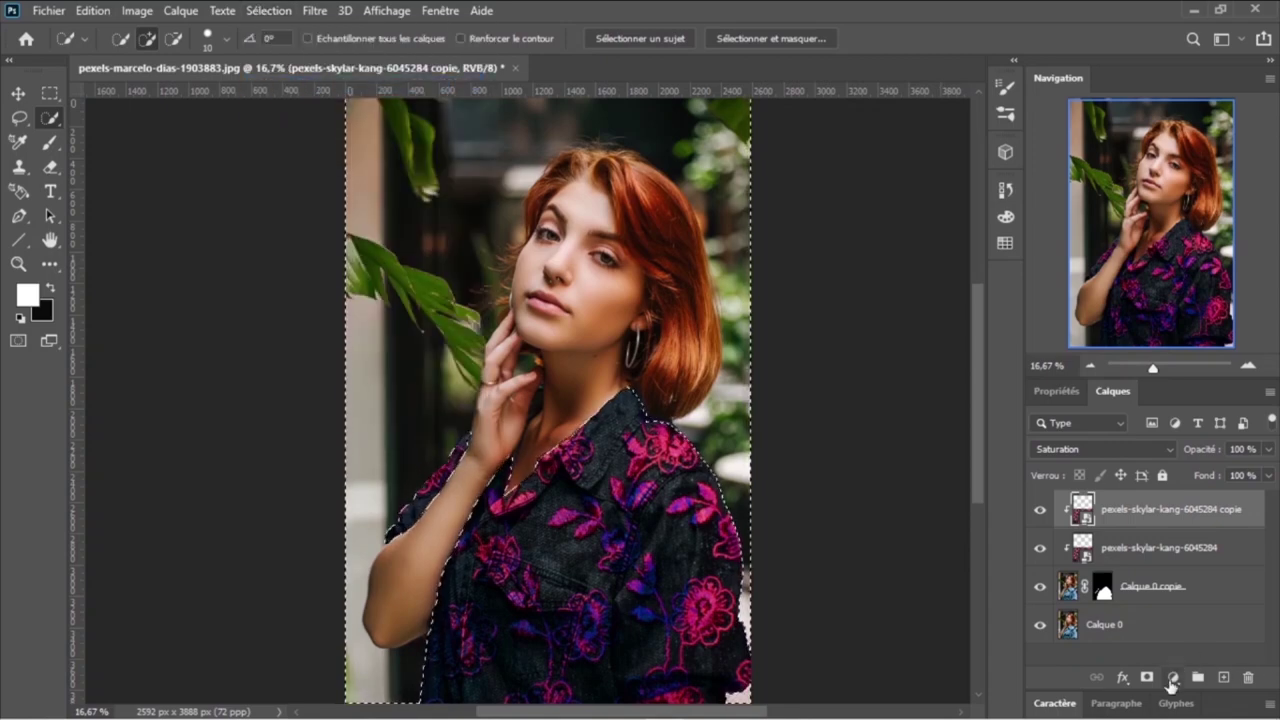
{"action": "left_click", "coordinate": [1172, 680]}
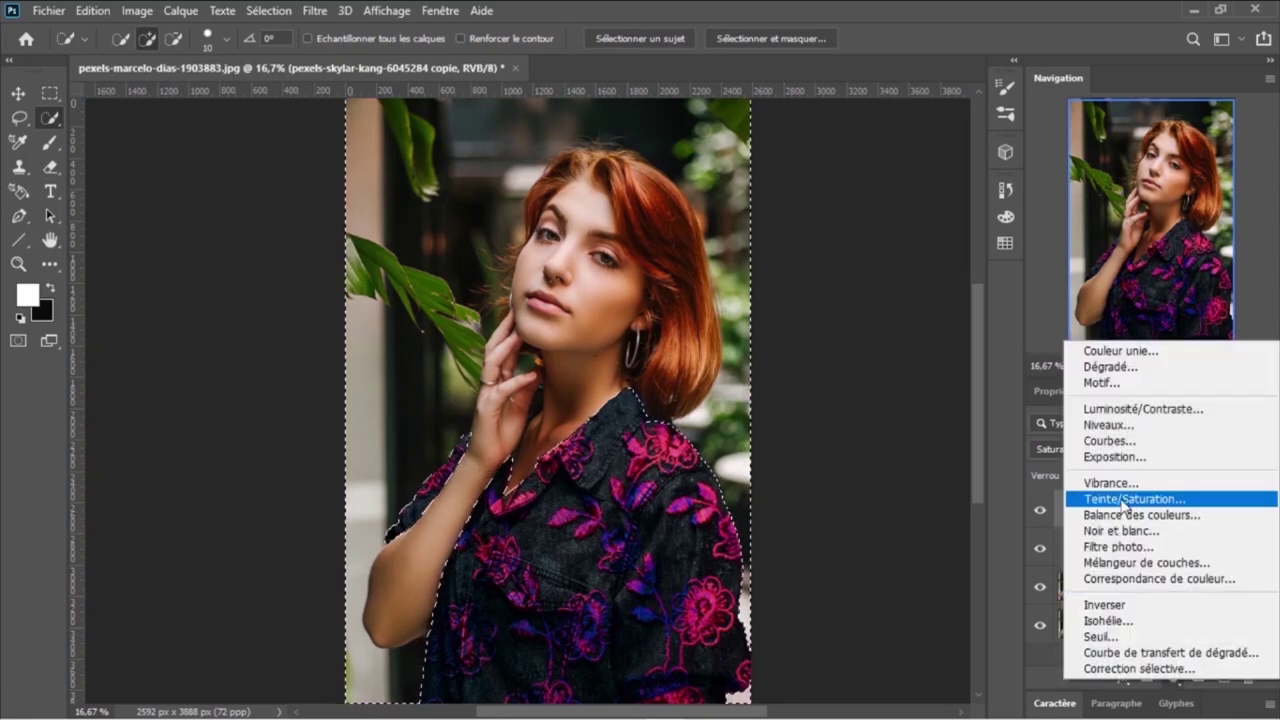
{"action": "left_click", "coordinate": [1128, 499]}
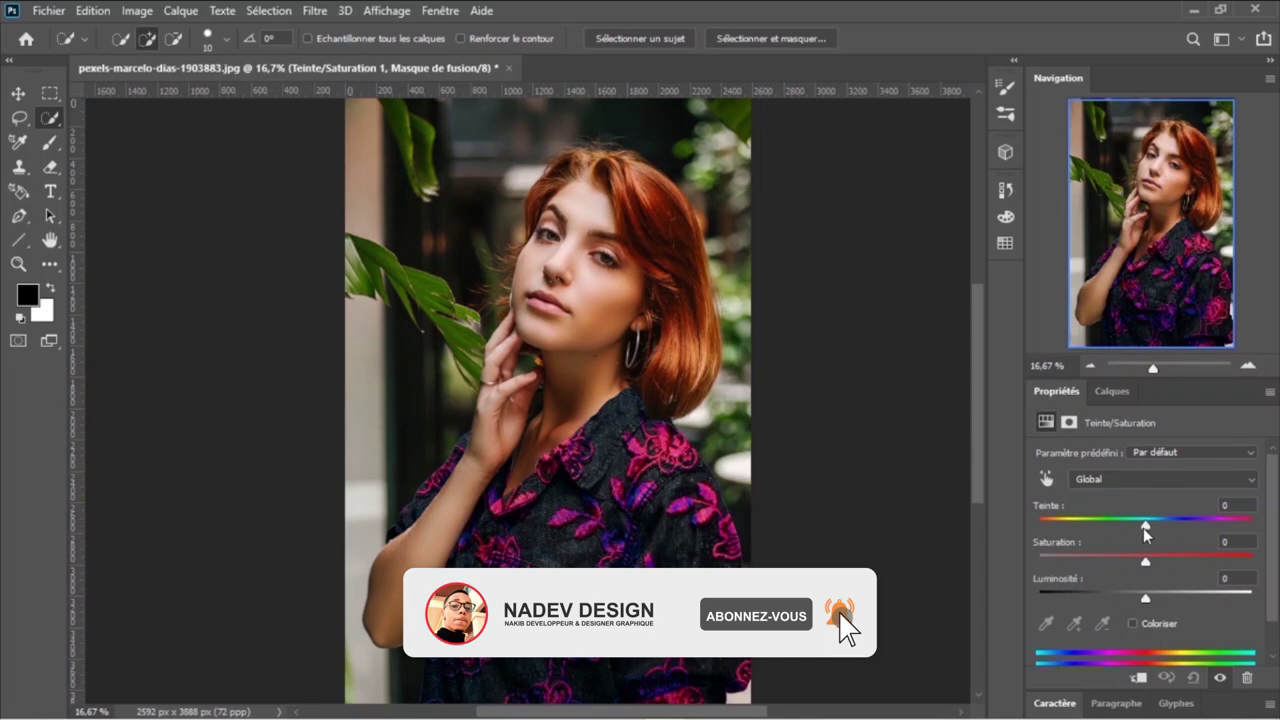
{"action": "left_click_drag", "start_coordinate": [1143, 528], "coordinate": [1259, 530]}
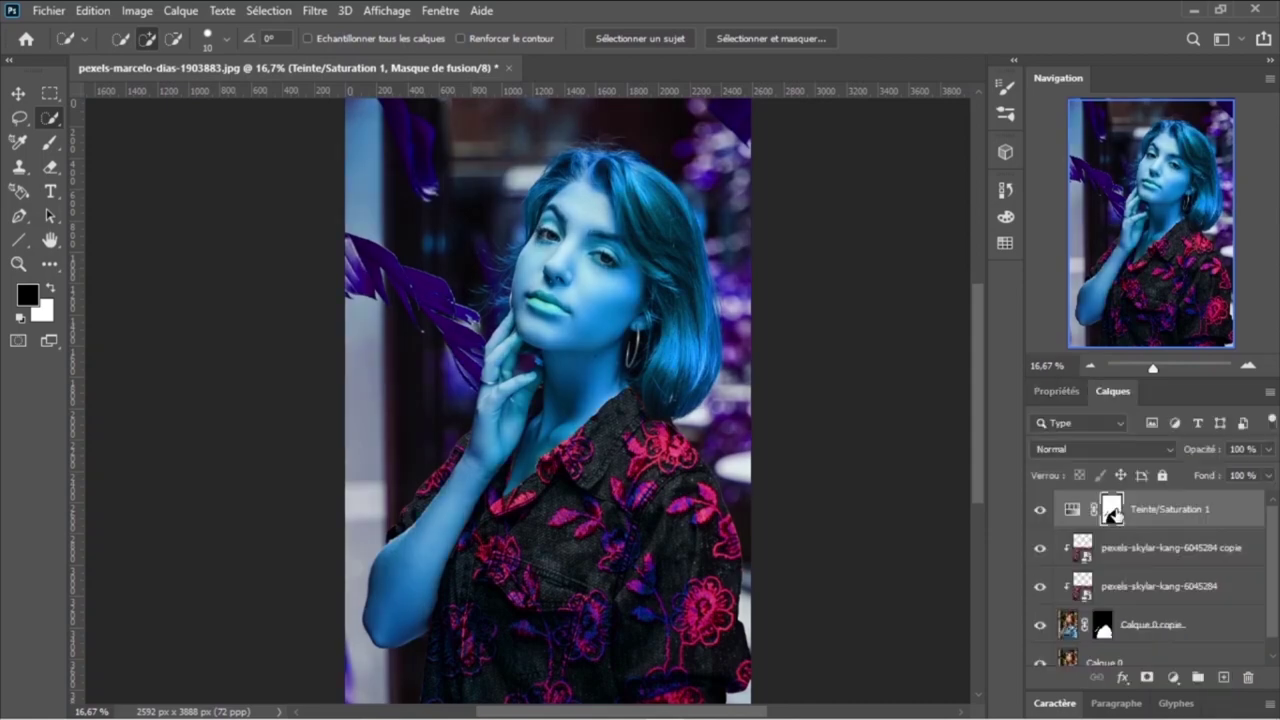
Duplicate the Teinte/Saturation layer and set the copy to hue +122, saturation -8.
{"action": "key", "text": "ctrl+j"}
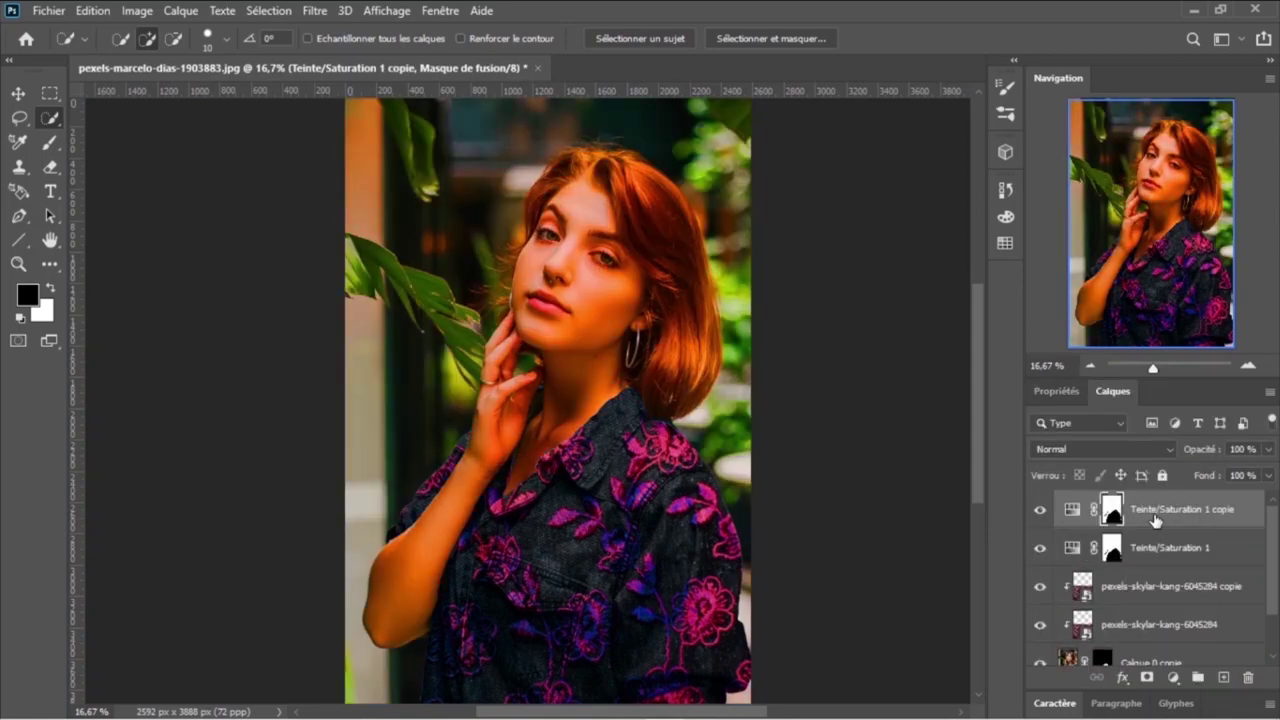
{"action": "double_click", "coordinate": [1071, 509]}
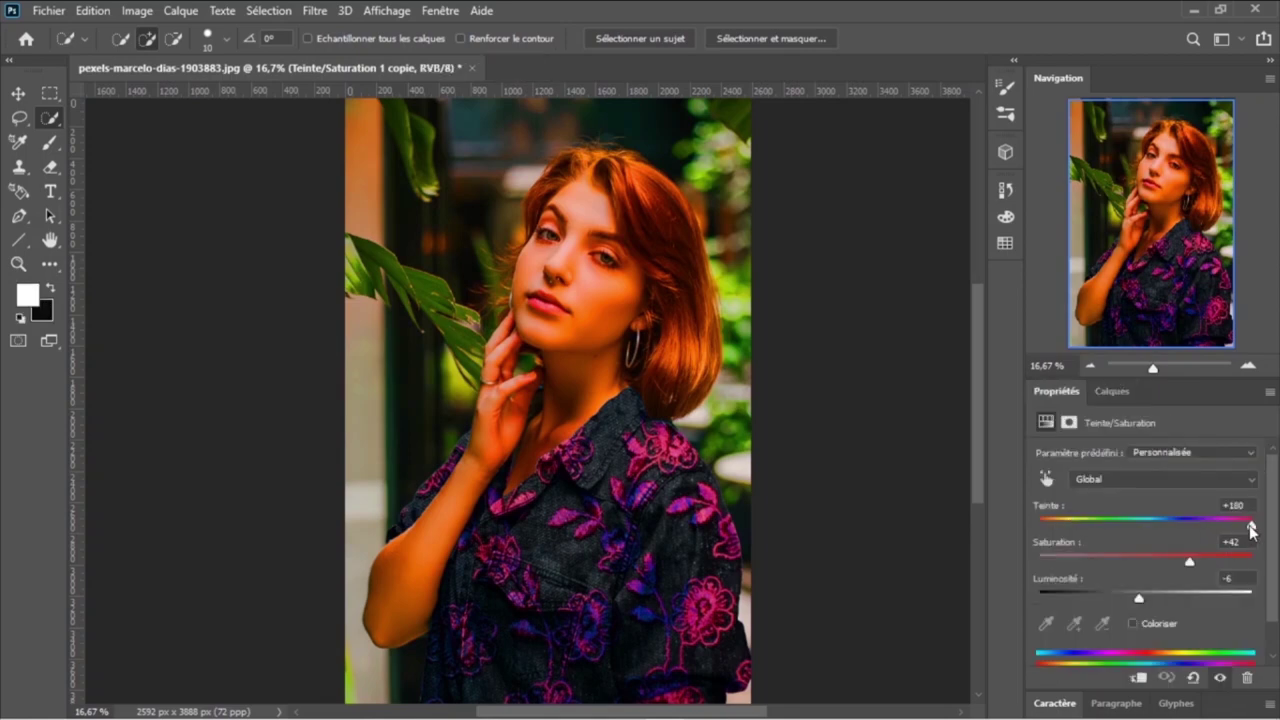
{"action": "left_click_drag", "start_coordinate": [1251, 531], "coordinate": [1222, 533]}
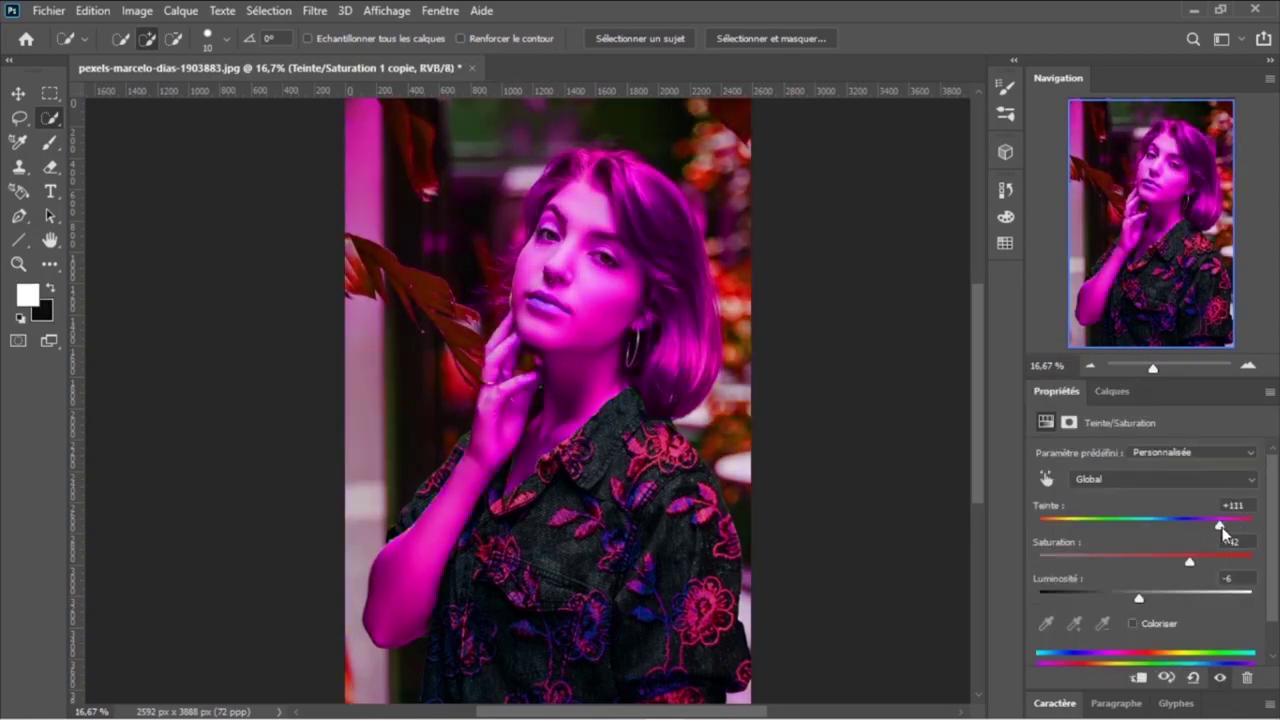
{"action": "mouse_move", "coordinate": [1224, 535]}
{"action": "left_mouse_down"}
{"action": "mouse_move", "coordinate": [1204, 537]}
{"action": "mouse_move", "coordinate": [1229, 534]}
{"action": "left_mouse_up"}
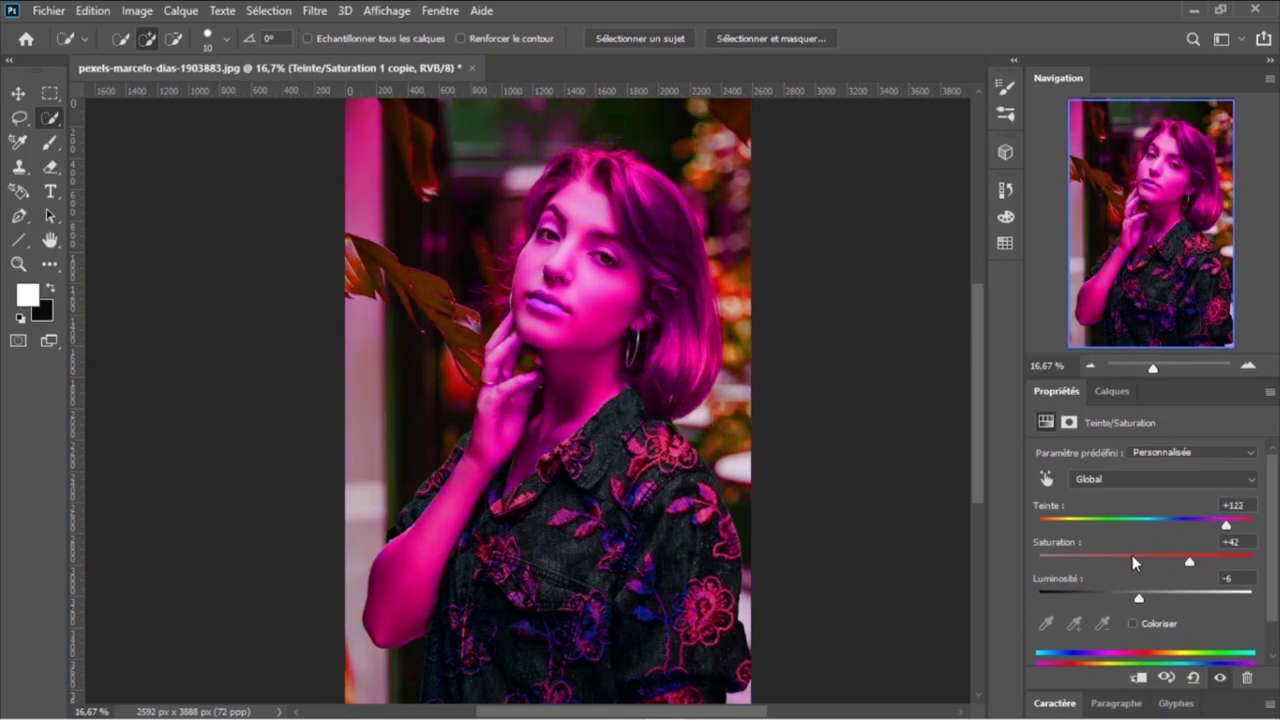
{"action": "left_click_drag", "start_coordinate": [1187, 566], "coordinate": [1142, 566]}
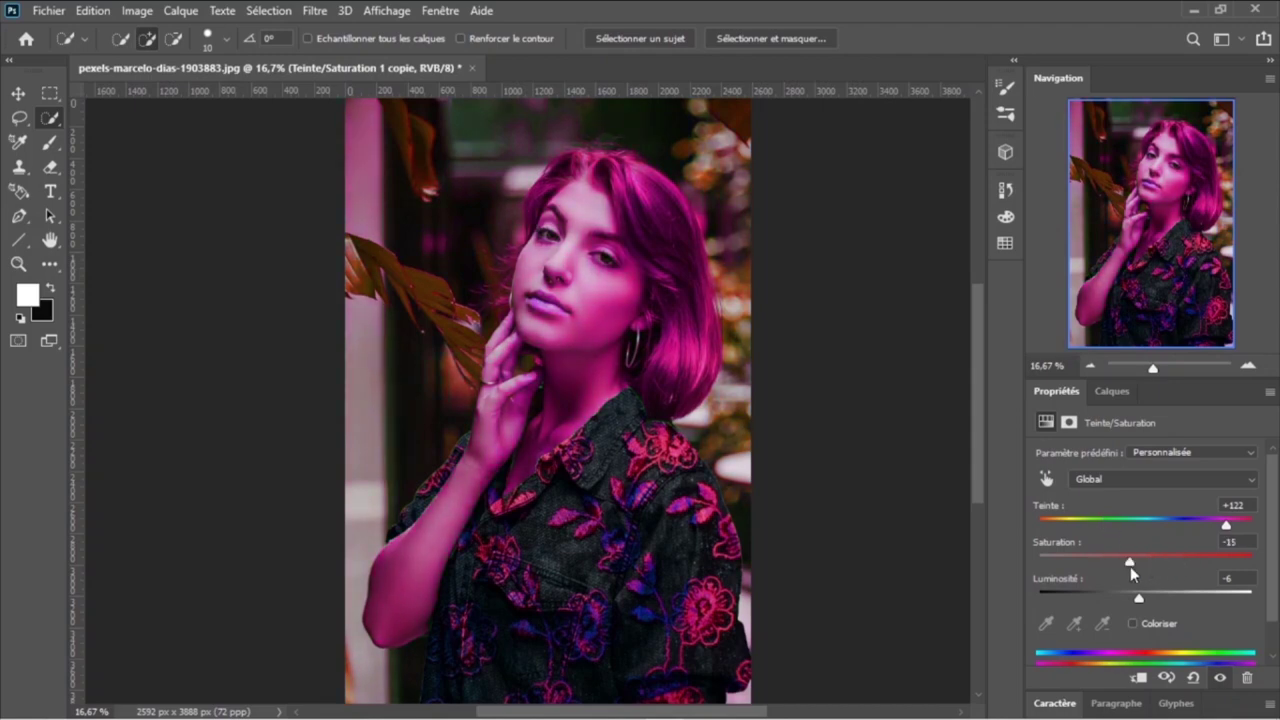
{"action": "mouse_move", "coordinate": [1141, 566]}
{"action": "left_mouse_down"}
{"action": "mouse_move", "coordinate": [1160, 567]}
{"action": "mouse_move", "coordinate": [1136, 571]}
{"action": "left_mouse_up"}
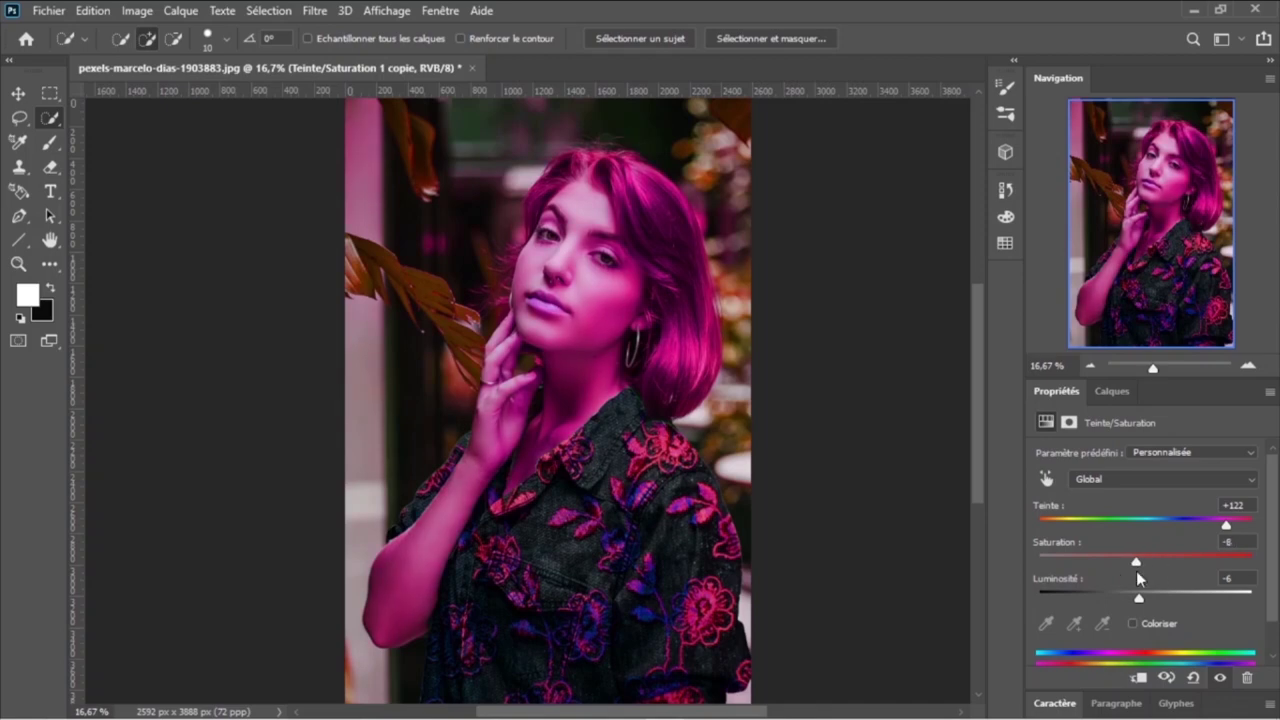
{"action": "left_click", "coordinate": [1107, 389]}
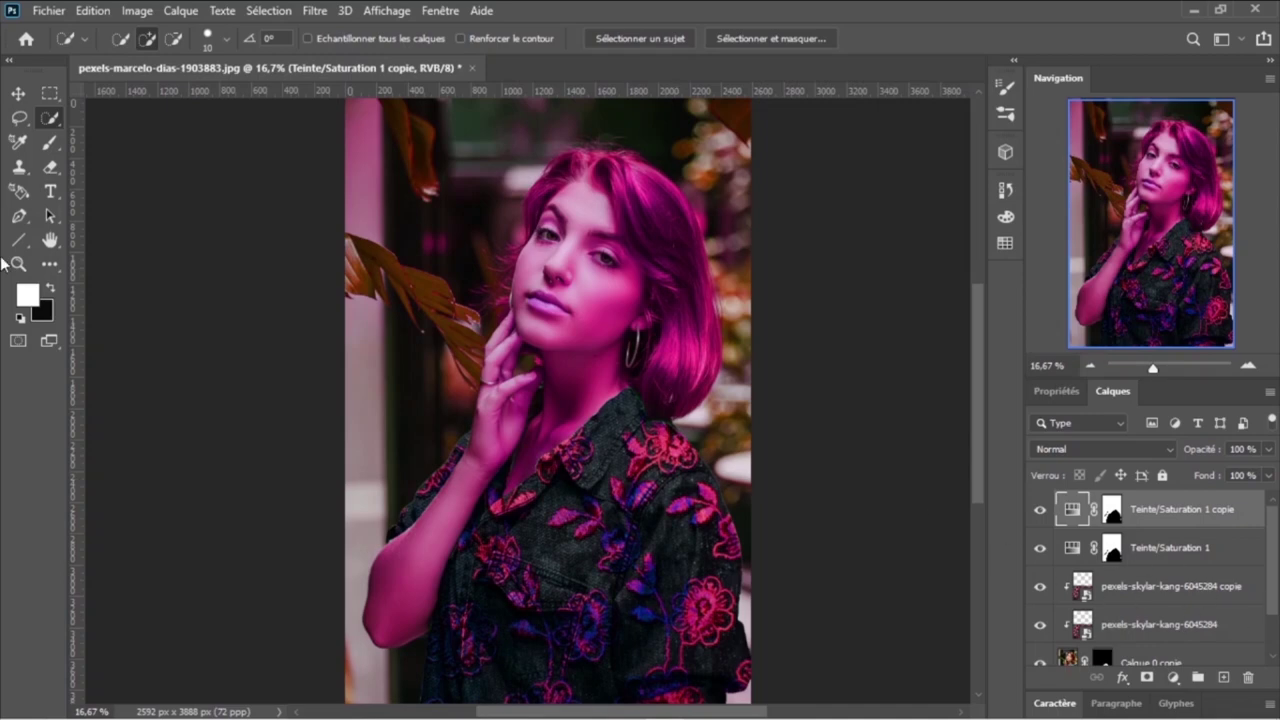
Brush black and white on the Teinte/Saturation 1 copie mask over face, hand and hair.
{"action": "left_click", "coordinate": [49, 146]}
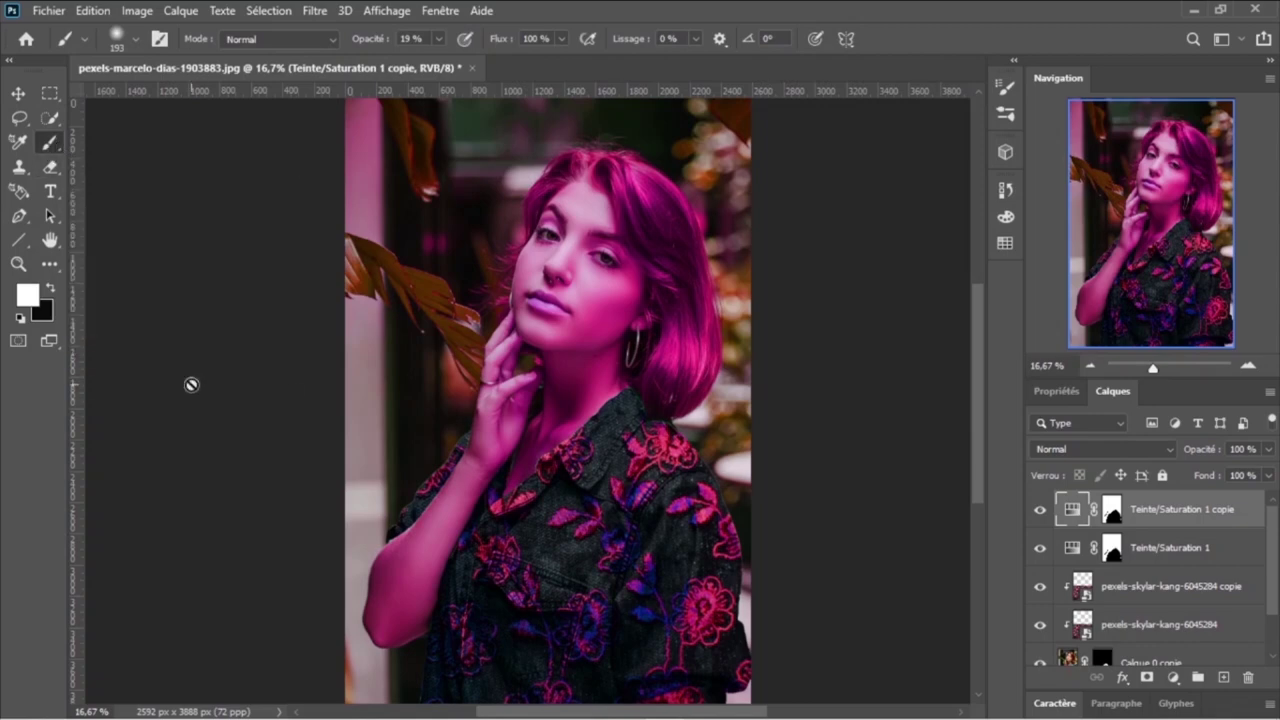
{"action": "left_click", "coordinate": [51, 290]}
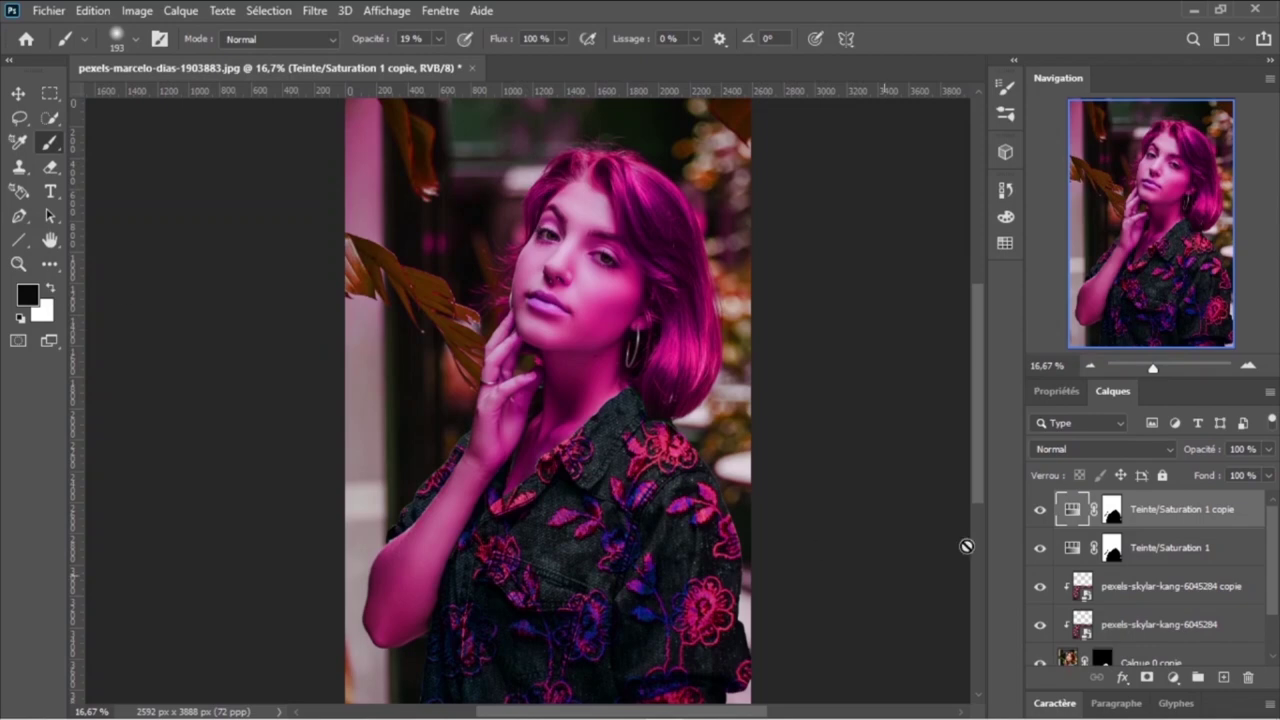
{"action": "left_click", "coordinate": [1112, 516]}
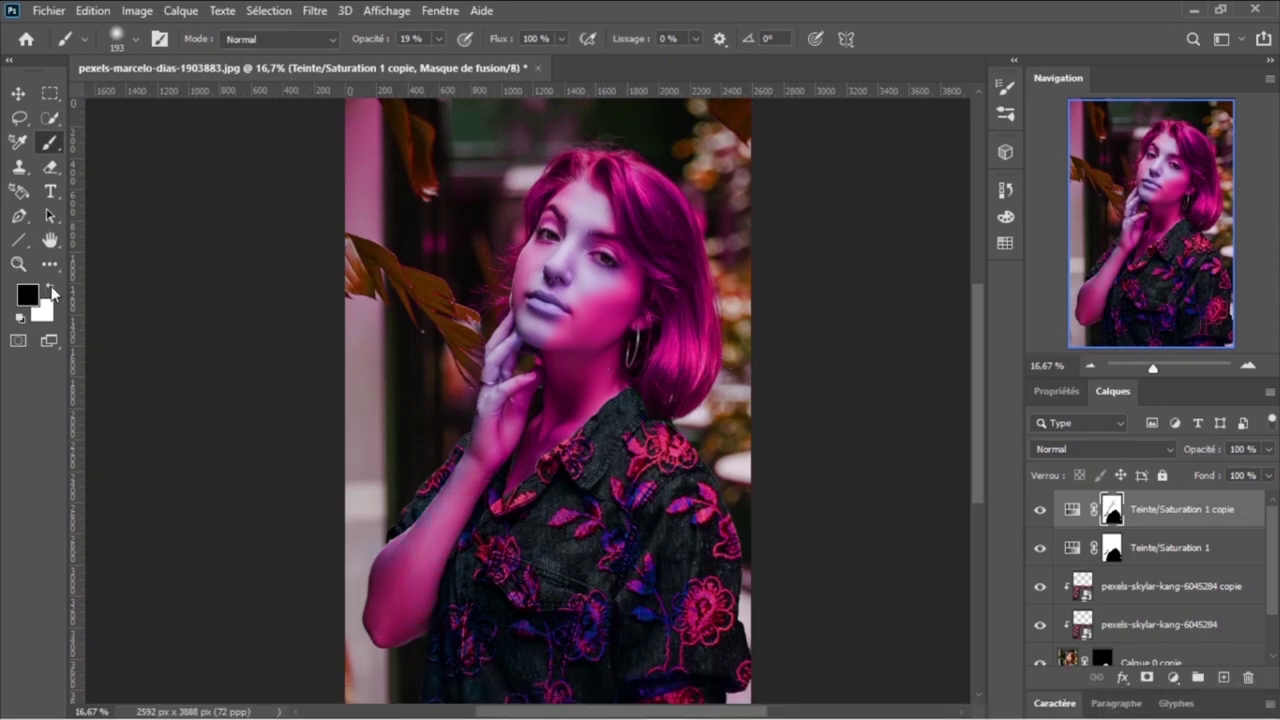
{"action": "key", "text": "x"}
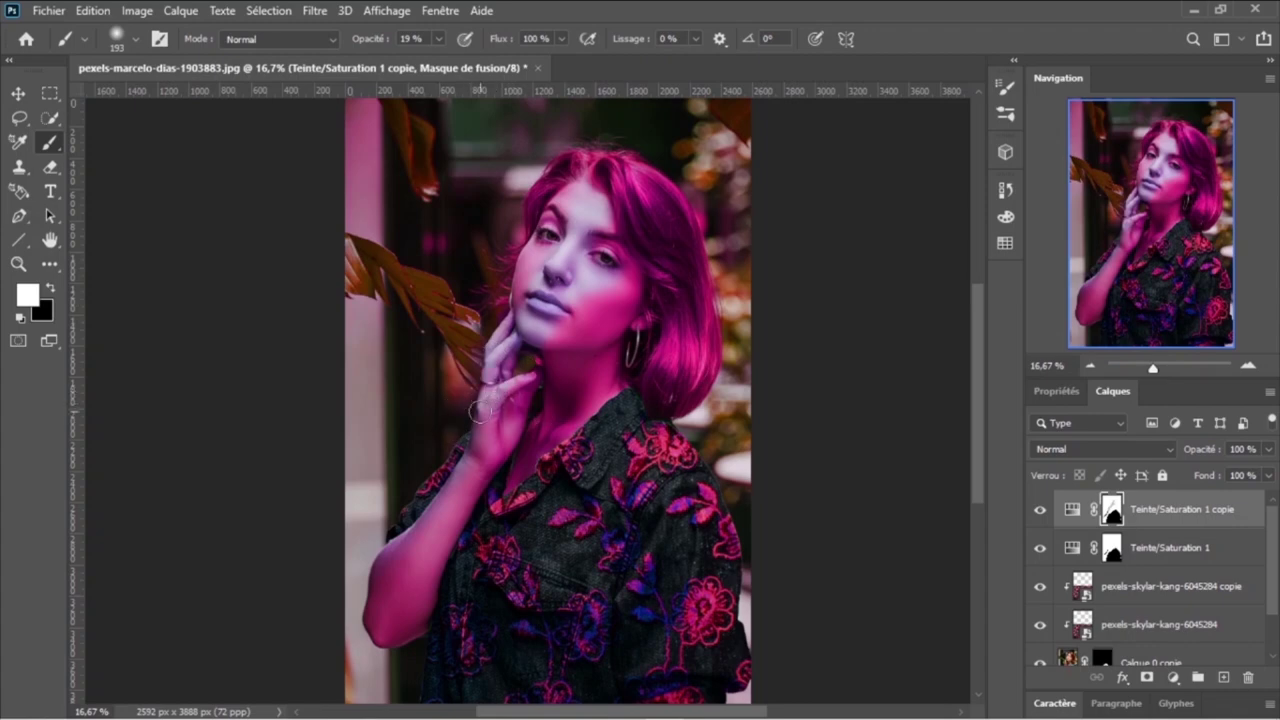
{"action": "key", "text": "x"}
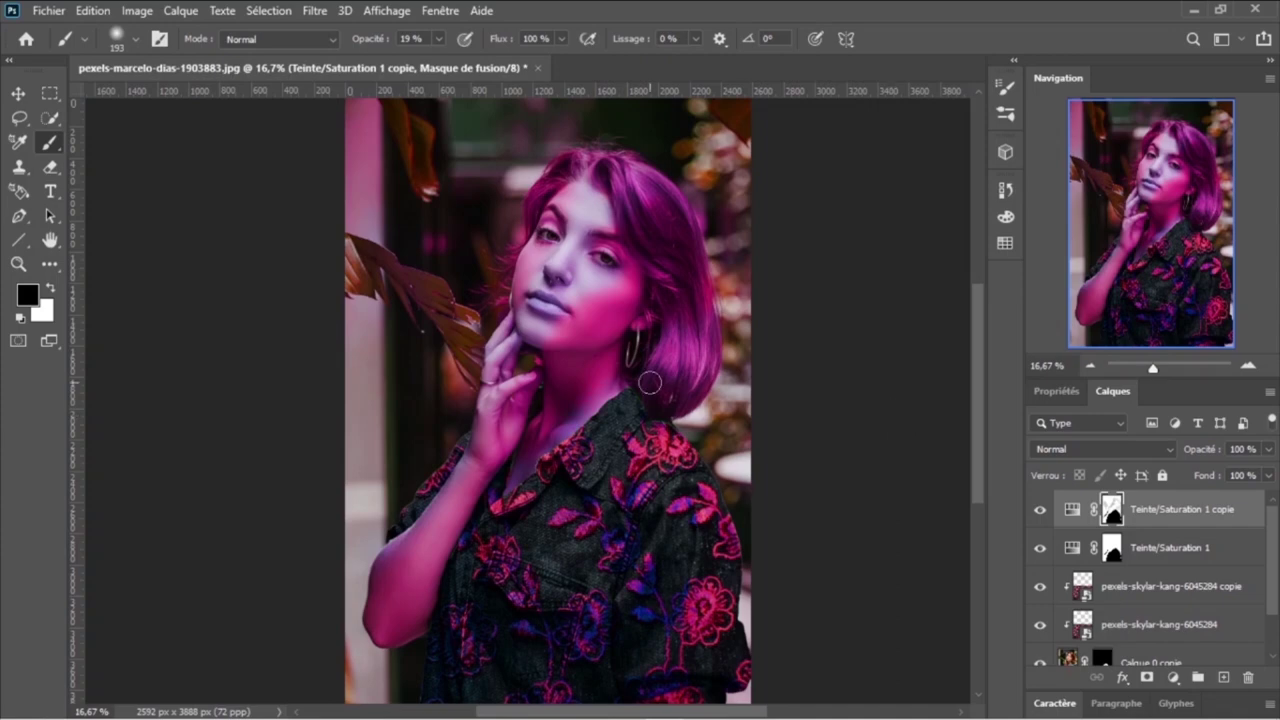
{"action": "left_click", "coordinate": [51, 289]}
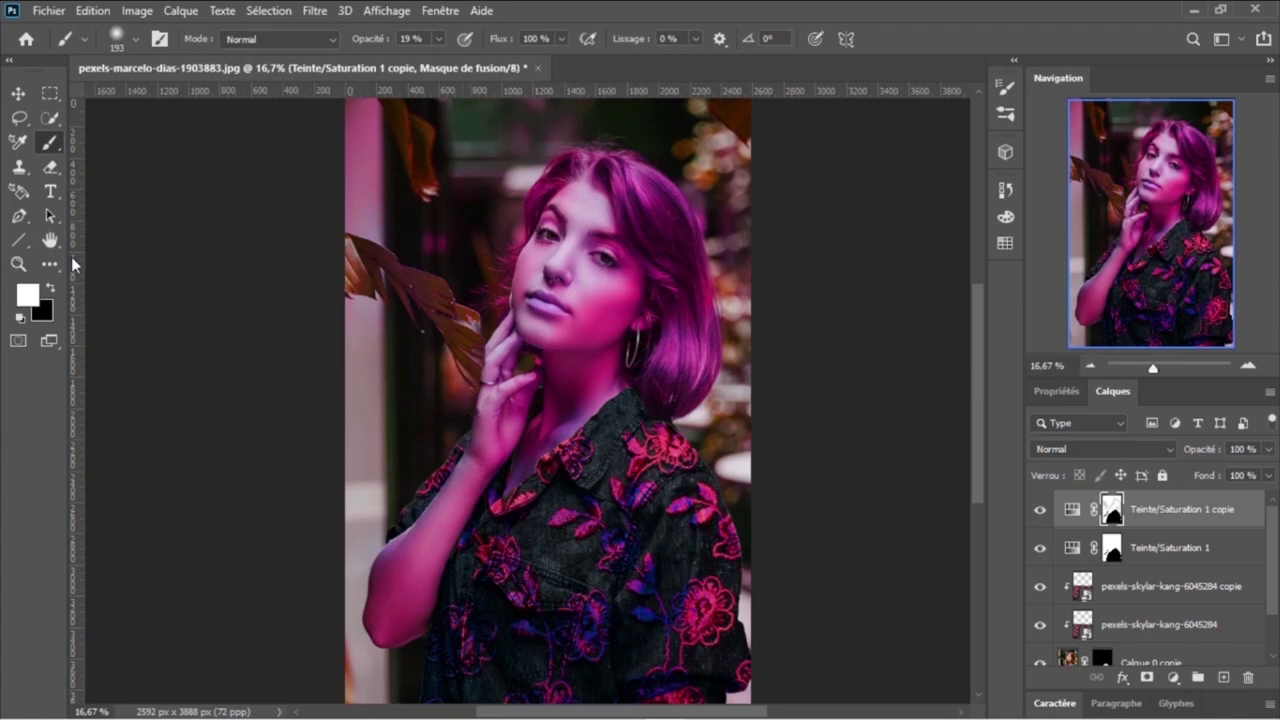
{"action": "left_click", "coordinate": [46, 289]}
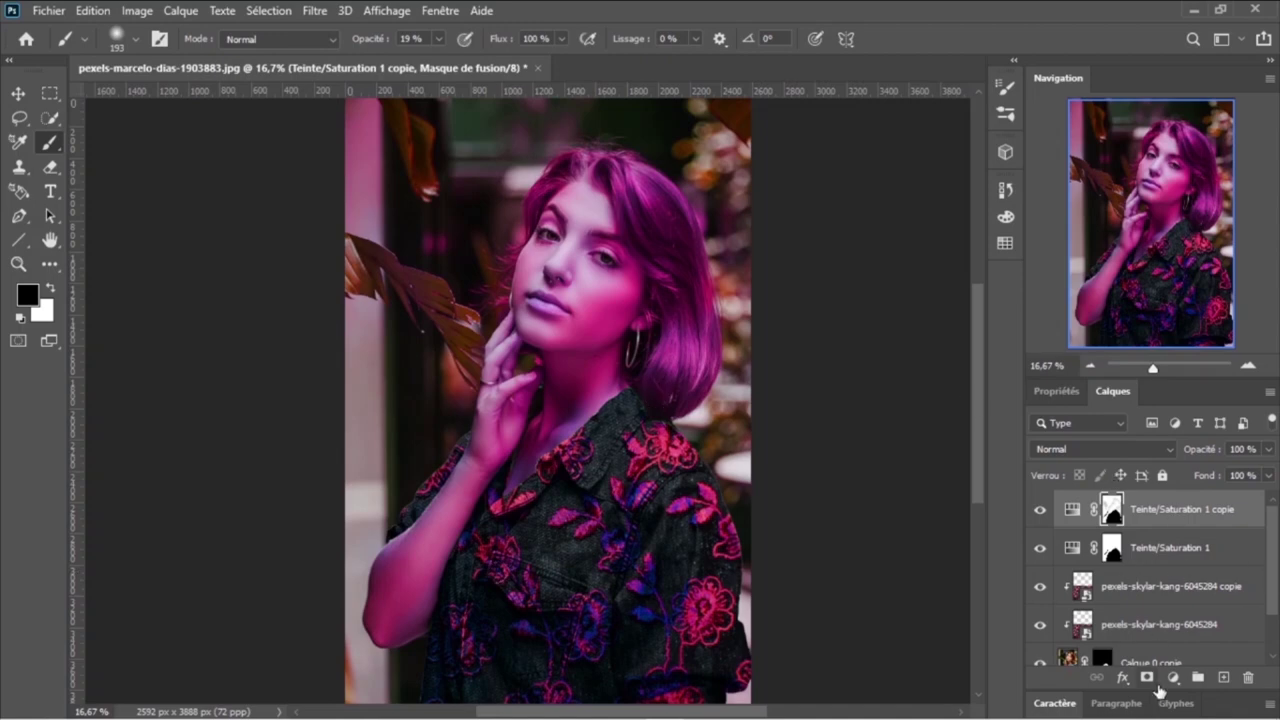
Add a Correspondance de couleur adjustment layer and apply the 2Strip.look 3DLUT.
{"action": "left_click", "coordinate": [1174, 679]}
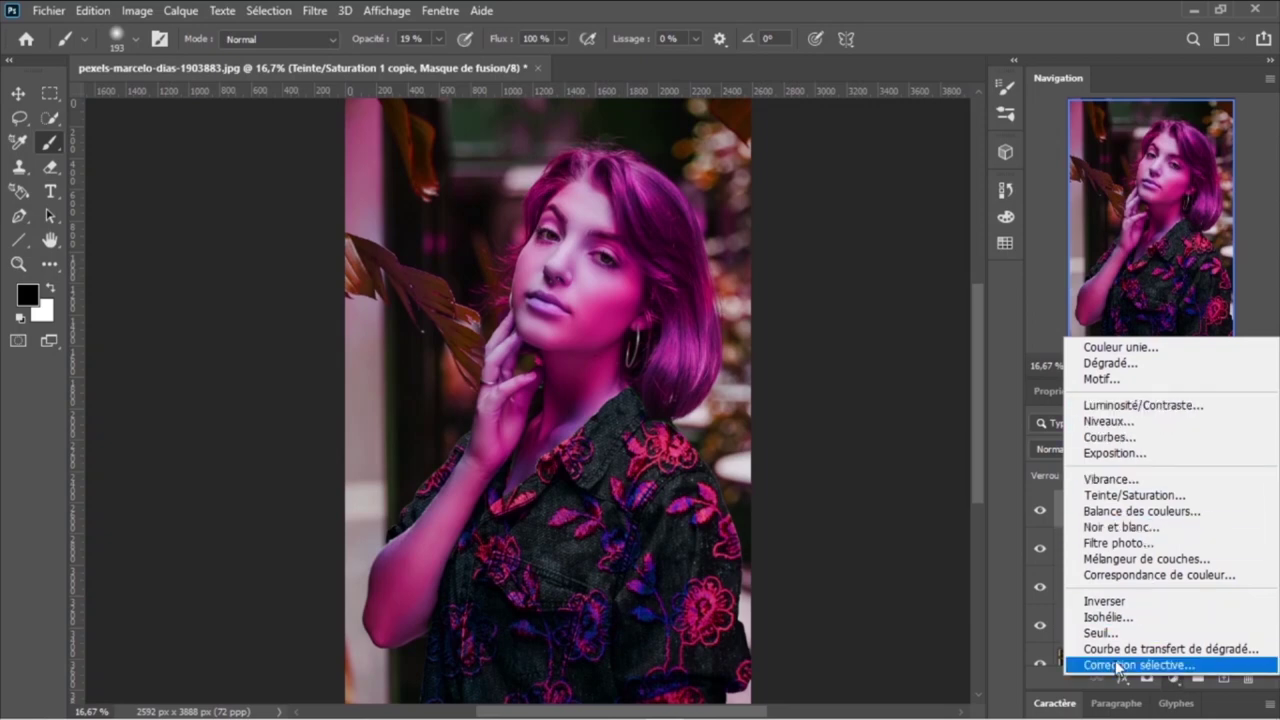
{"action": "left_click", "coordinate": [1135, 576]}
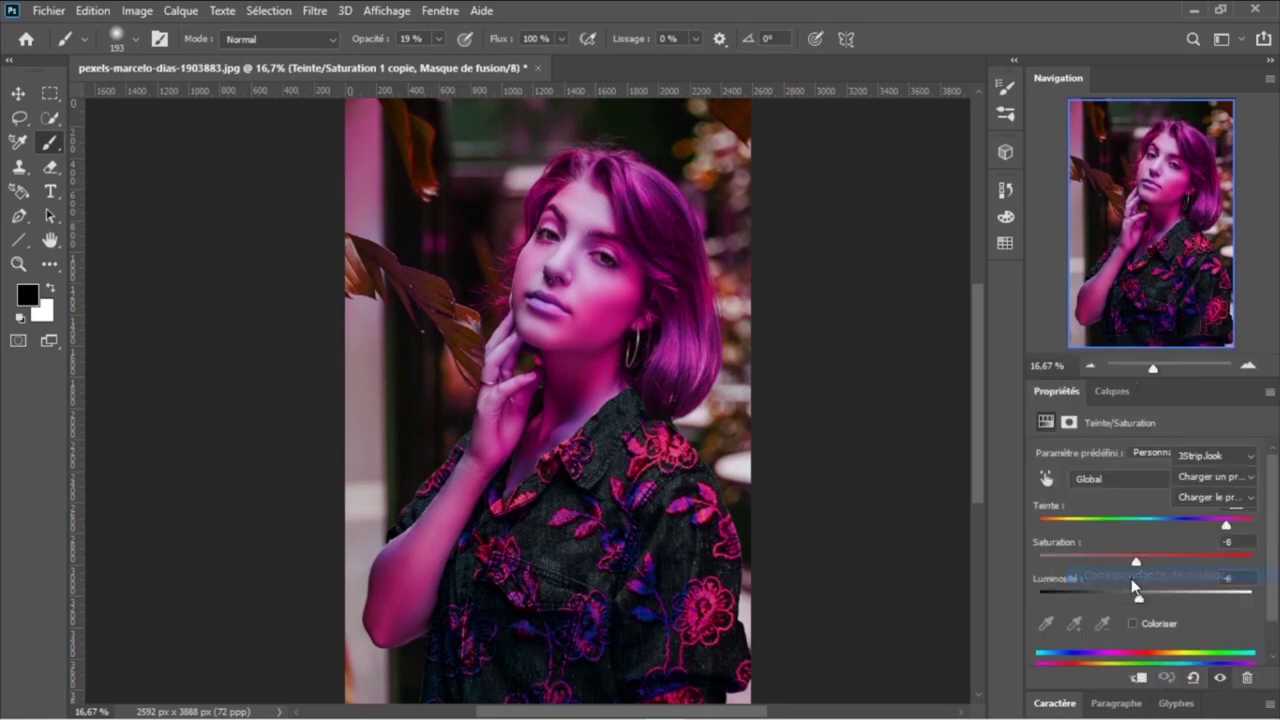
{"action": "left_click", "coordinate": [1191, 455]}
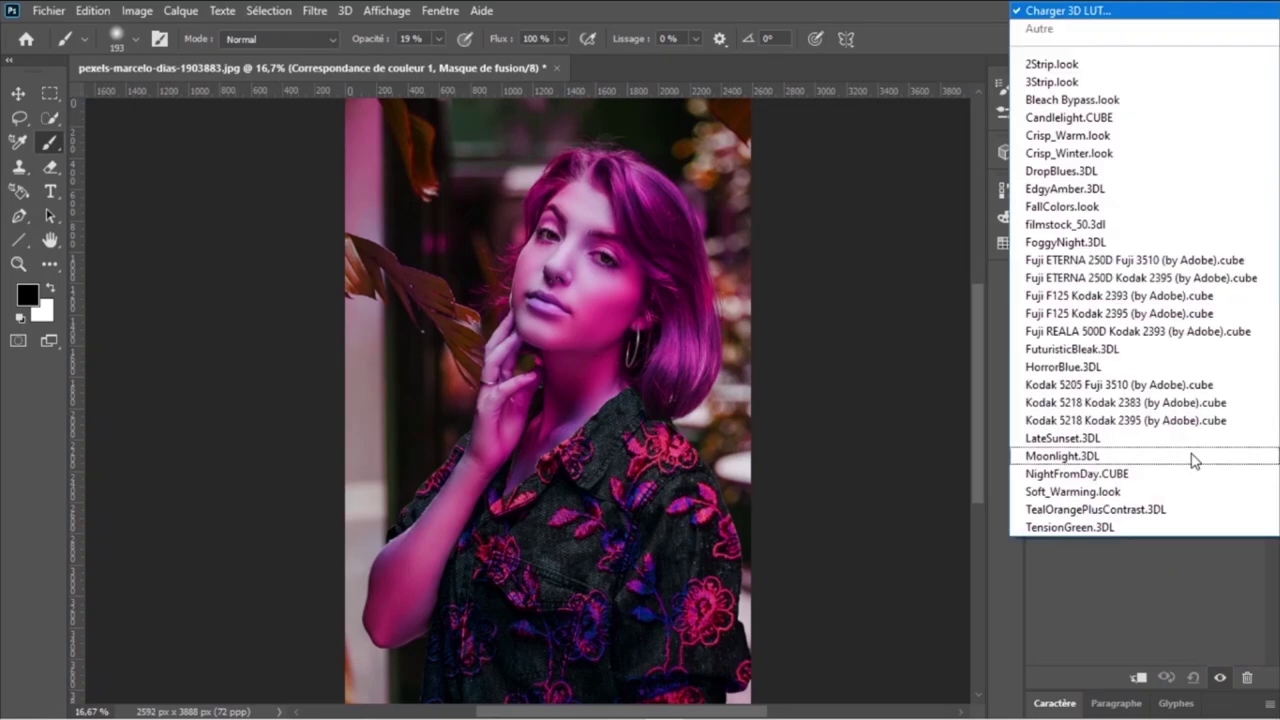
{"action": "left_click", "coordinate": [1025, 65]}
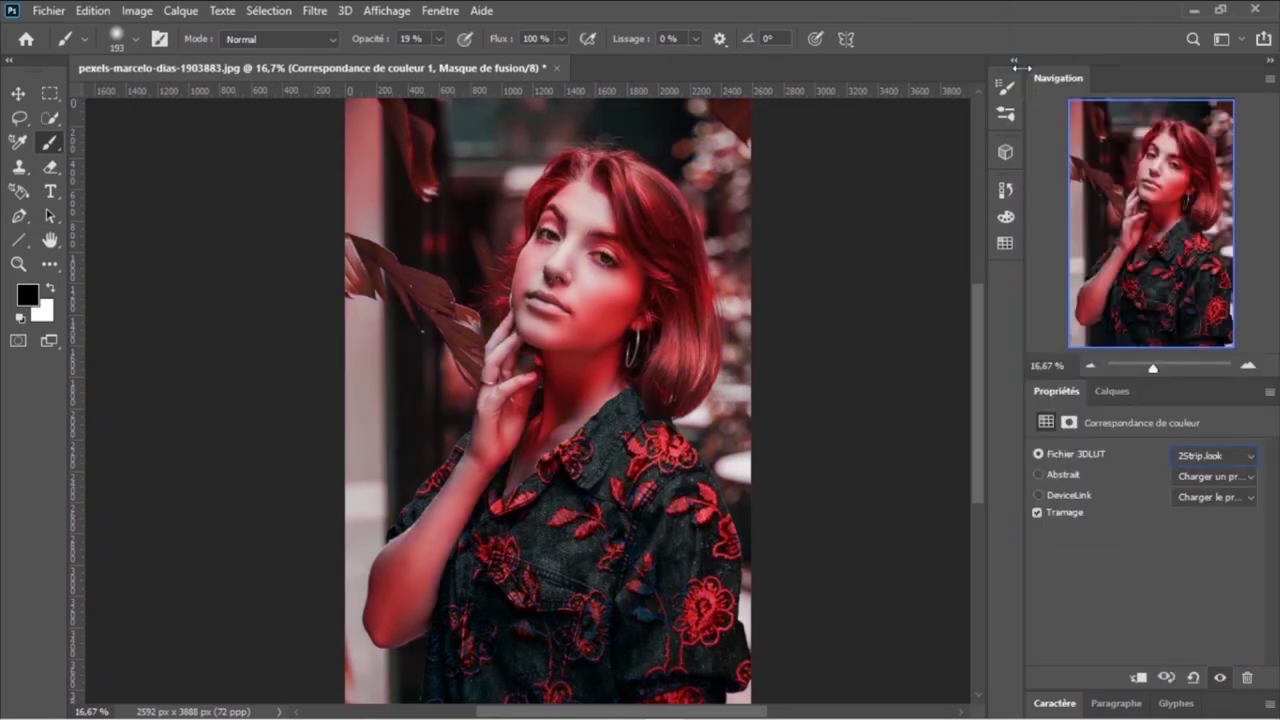
Compare looks from 3Strip through Moonlight and NightFromDay, settling on LateSunset.3DL.
{"action": "key", "text": "Down"}
{"action": "key", "text": "Down"}
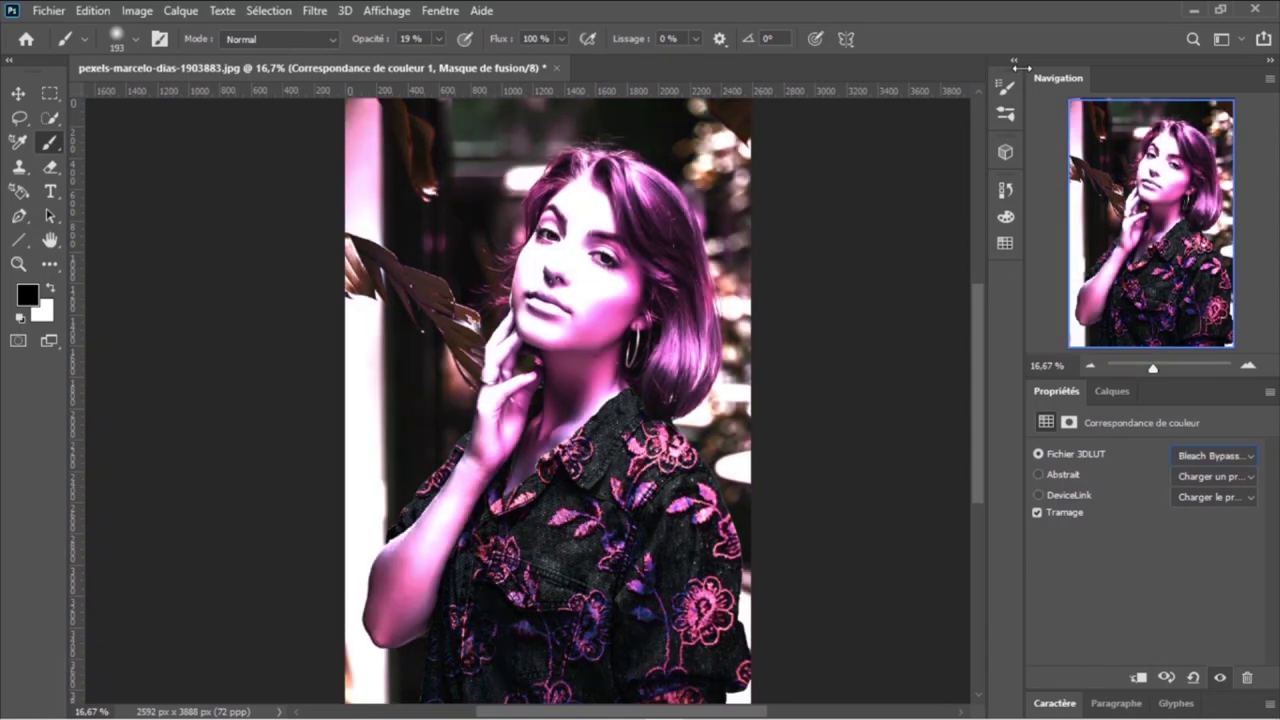
{"action": "key", "text": "Down"}
{"action": "key", "text": "Down"}
{"action": "key", "text": "Up"}
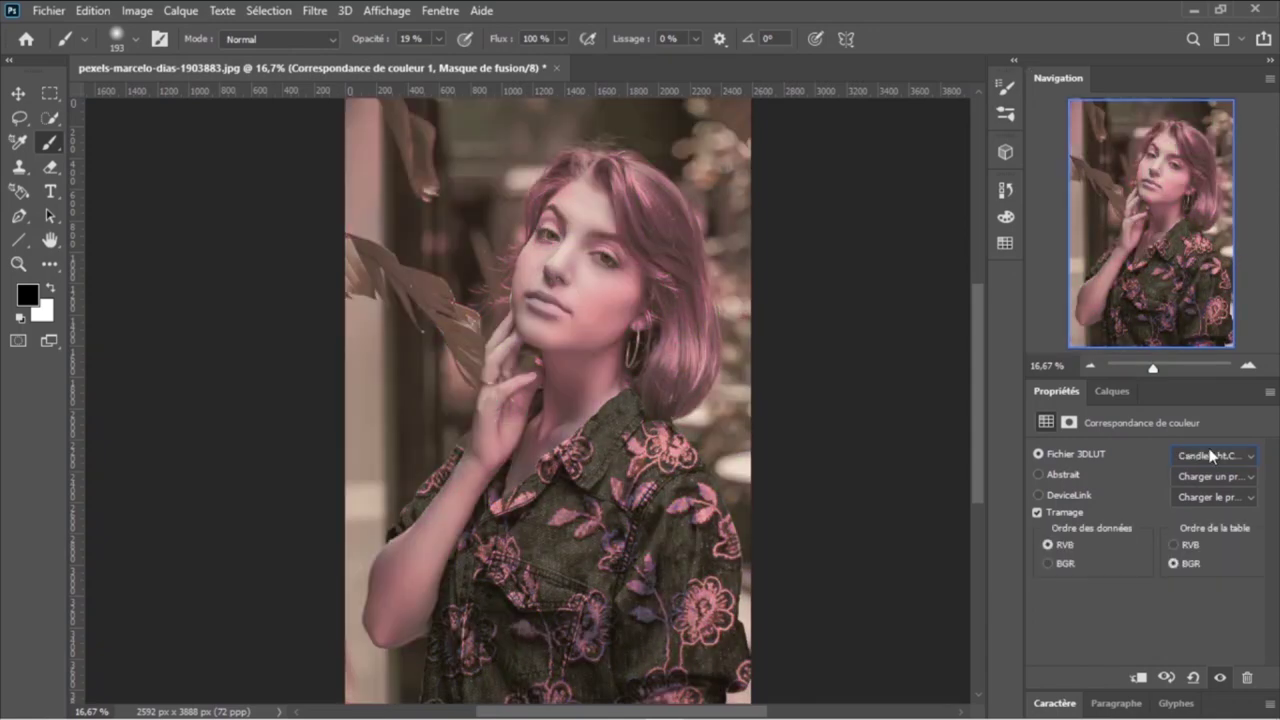
{"action": "key", "text": "Down"}
{"action": "key", "text": "Down"}
{"action": "key", "text": "Down"}
{"action": "key", "text": "Down"}
{"action": "key", "text": "Down"}
{"action": "key", "text": "Down"}
{"action": "key", "text": "Down"}
{"action": "key", "text": "Down"}
{"action": "key", "text": "Down"}
{"action": "key", "text": "Down"}
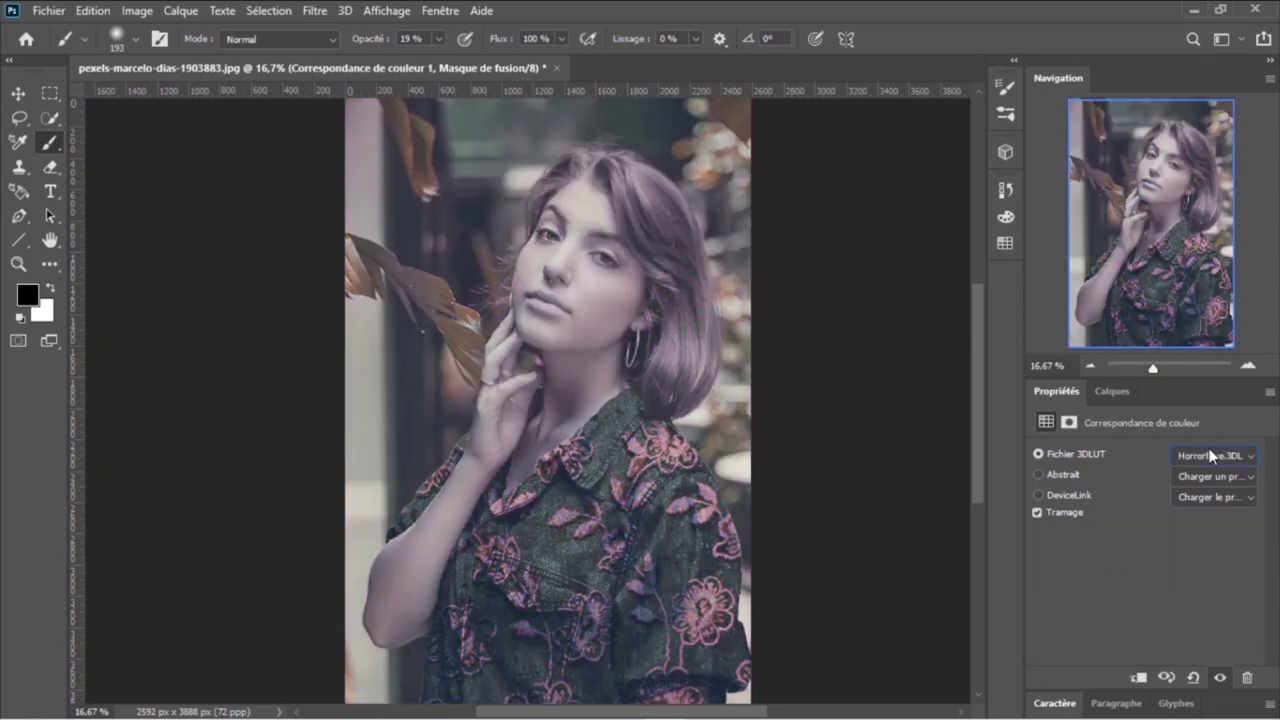
{"action": "key", "text": "Down"}
{"action": "key", "text": "Down"}
{"action": "key", "text": "Down"}
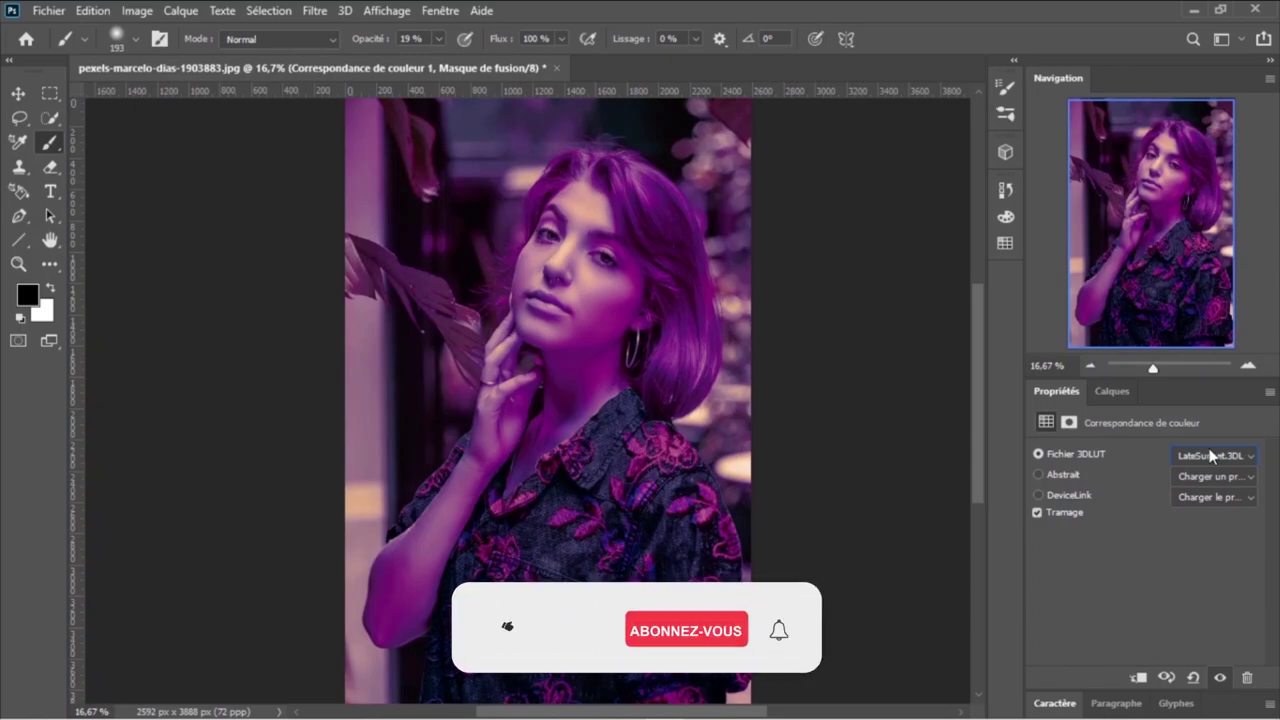
{"action": "key", "text": "Down"}
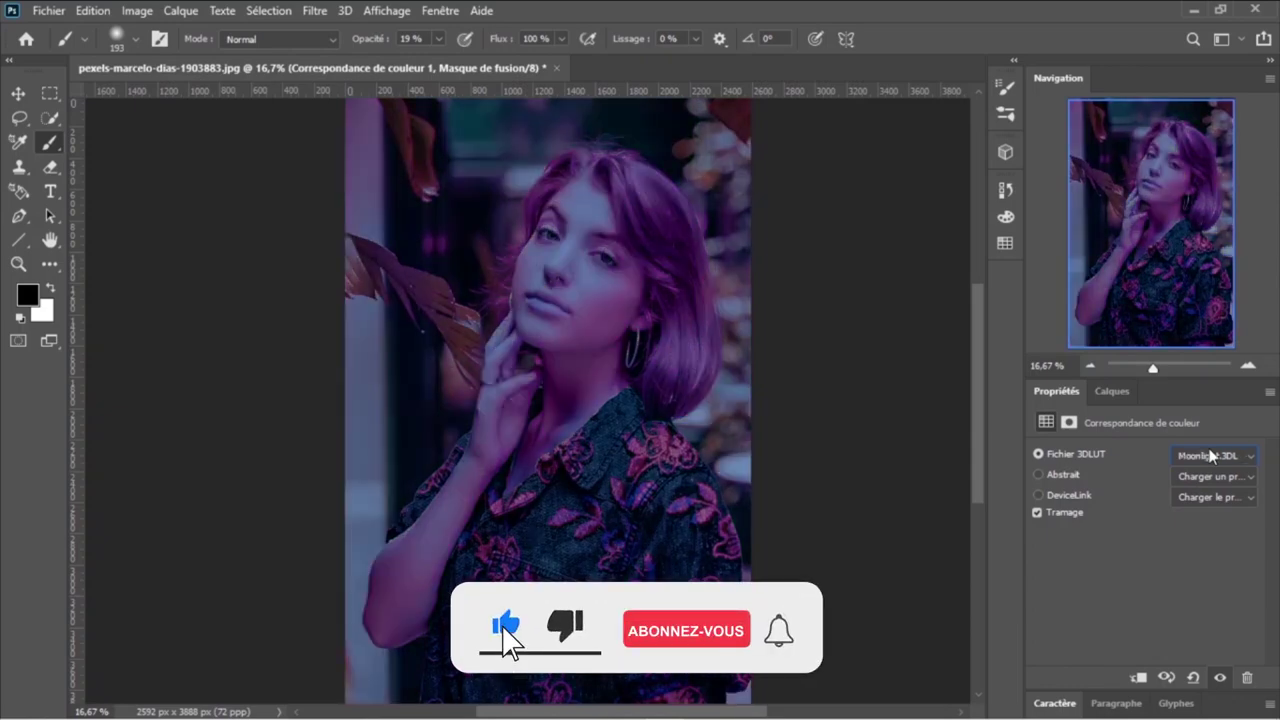
{"action": "key", "text": "Down"}
{"action": "key", "text": "Up"}
{"action": "key", "text": "Up"}
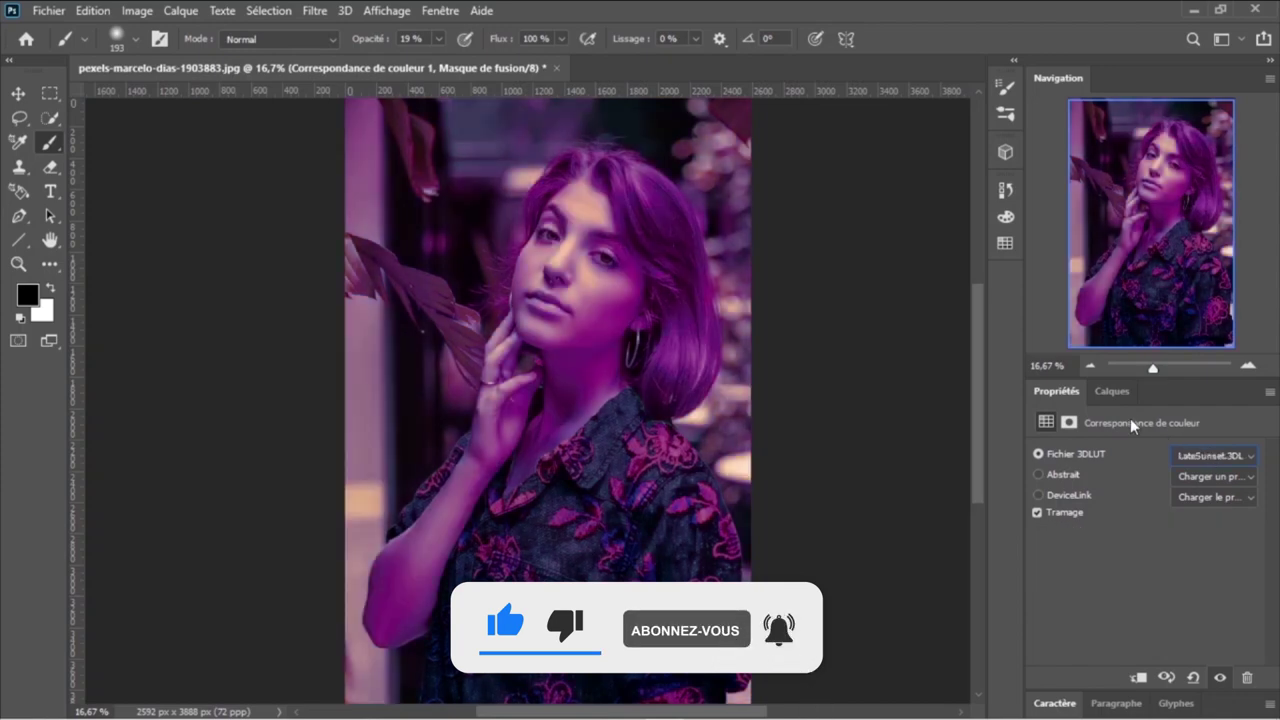
Toggle the Luminosité/Contraste 1 and Niveaux 1 layers, leaving Niveaux 1 hidden and Luminosité/Contraste 1 visible.
{"action": "left_click", "coordinate": [1108, 391]}
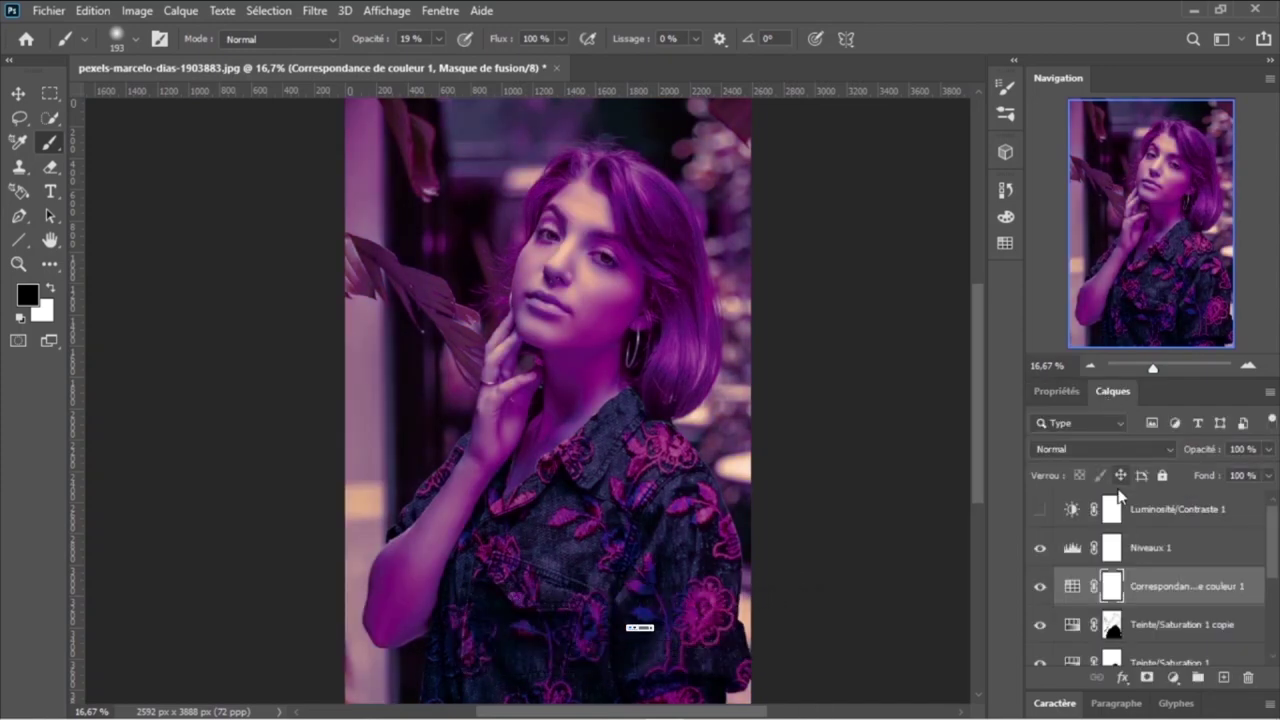
{"action": "left_click", "coordinate": [1039, 510]}
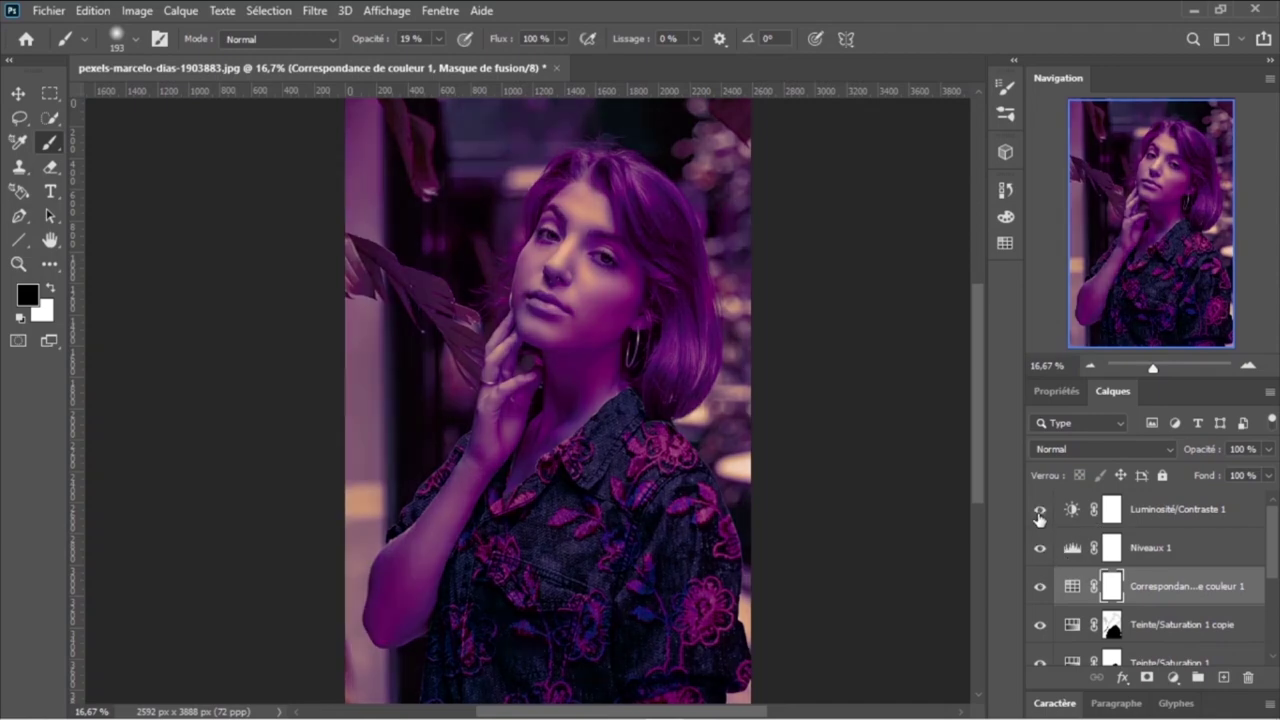
{"action": "left_click", "coordinate": [1039, 511]}
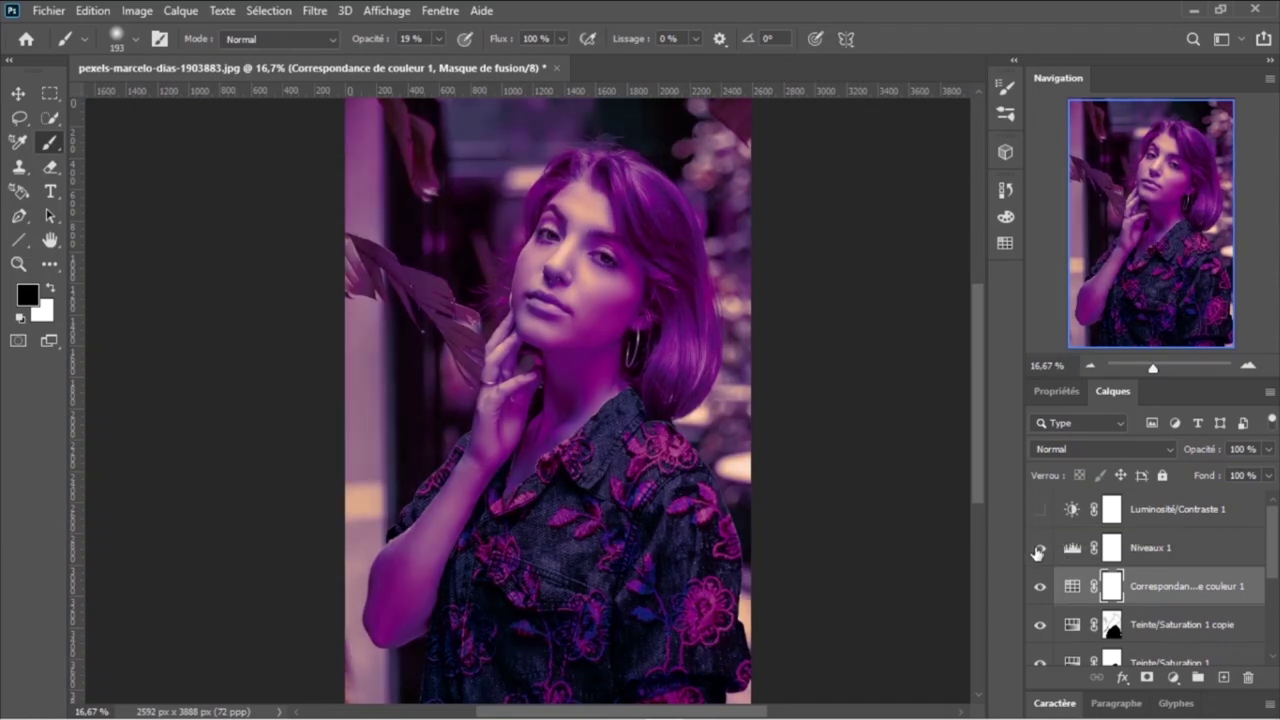
{"action": "left_click", "coordinate": [1037, 555]}
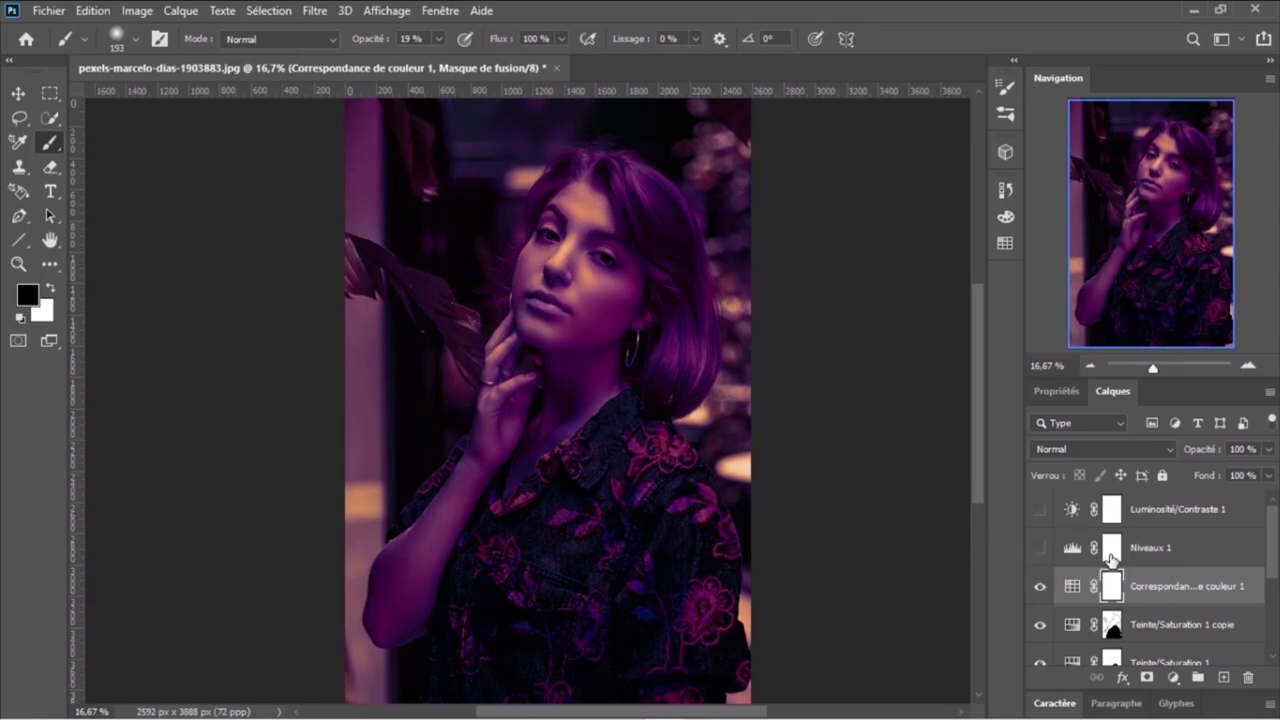
{"action": "left_click", "coordinate": [1040, 550]}
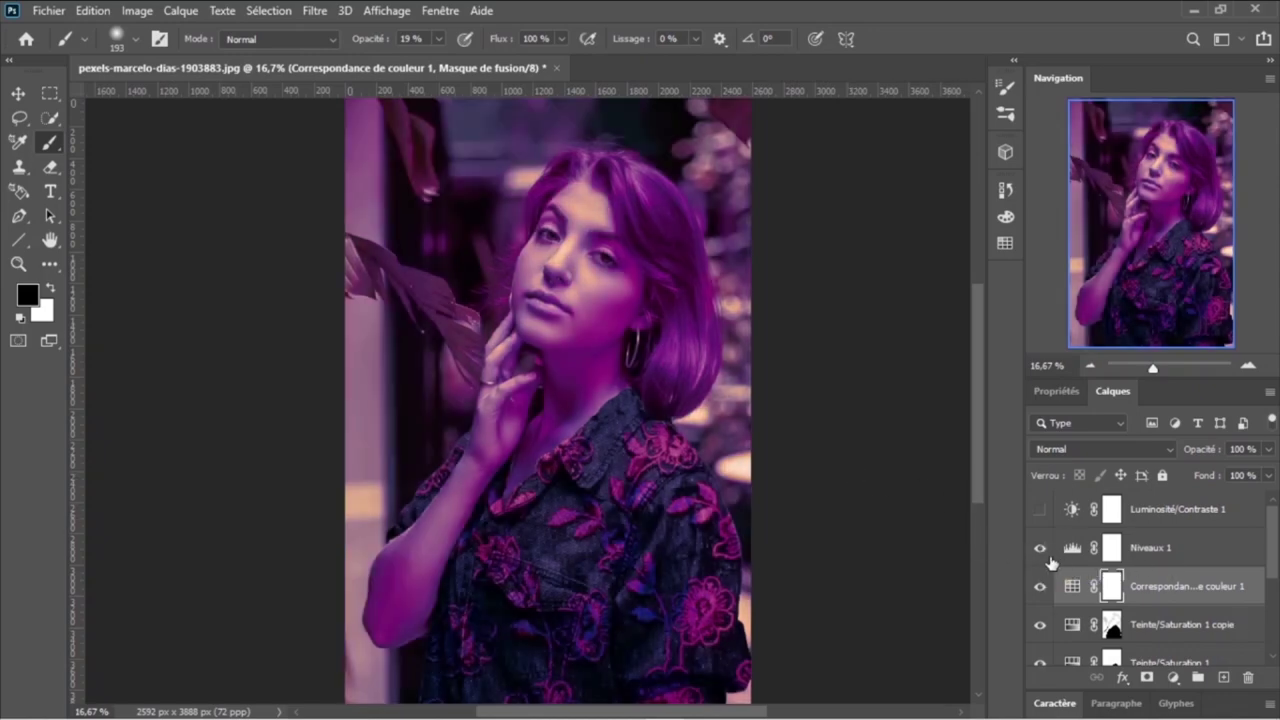
{"action": "left_click", "coordinate": [1040, 548]}
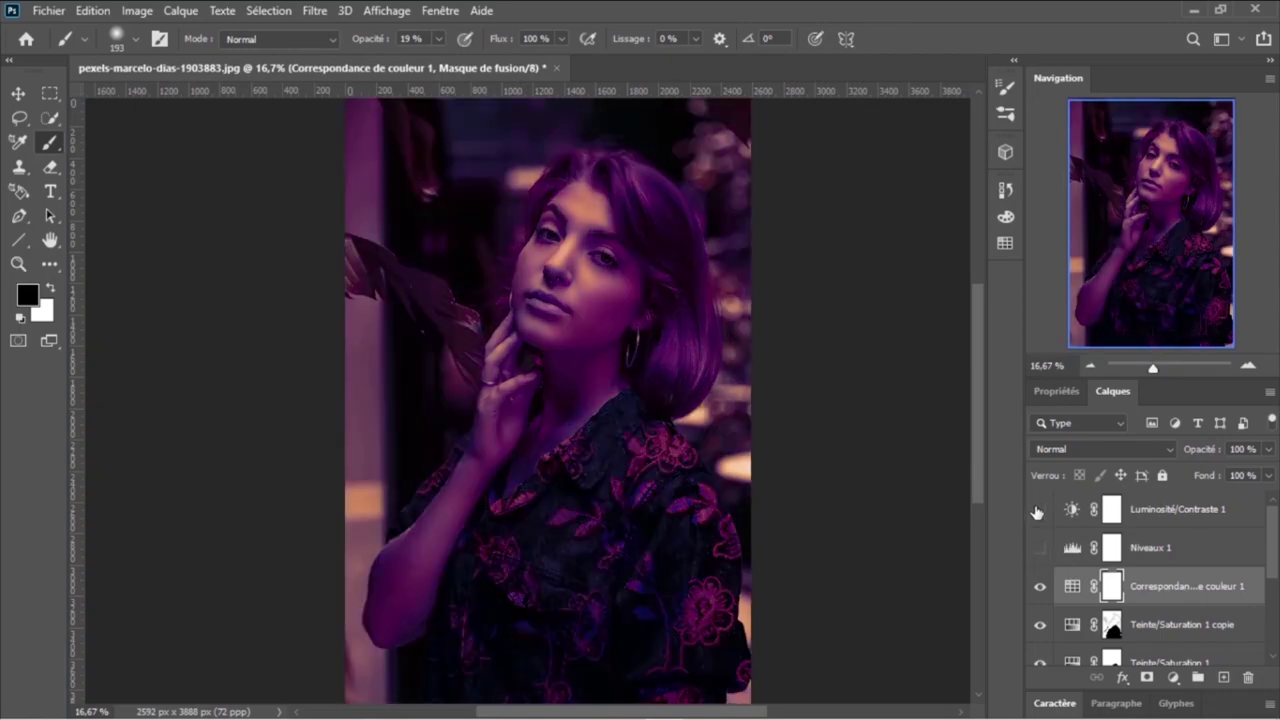
{"action": "left_click", "coordinate": [1040, 512]}
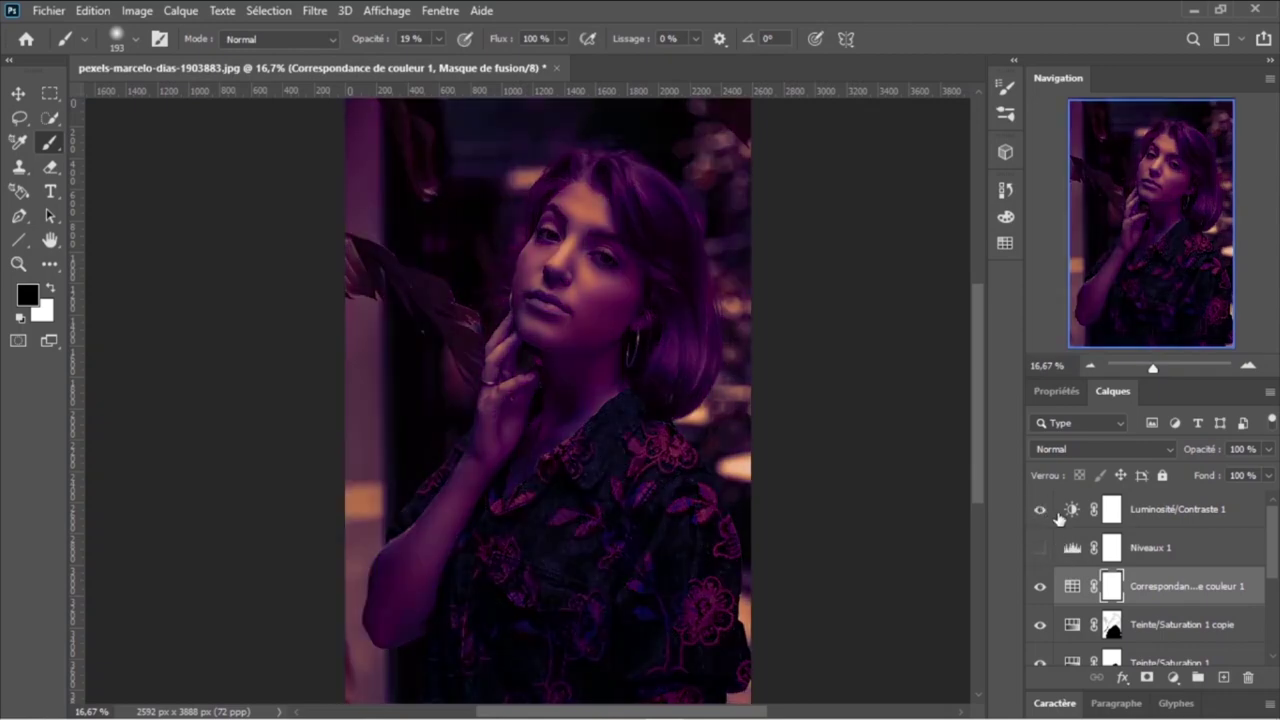
In the Luminosité/Contraste 1 properties, raise Luminosité to 31 with Contraste at -12.
{"action": "double_click", "coordinate": [1069, 514]}
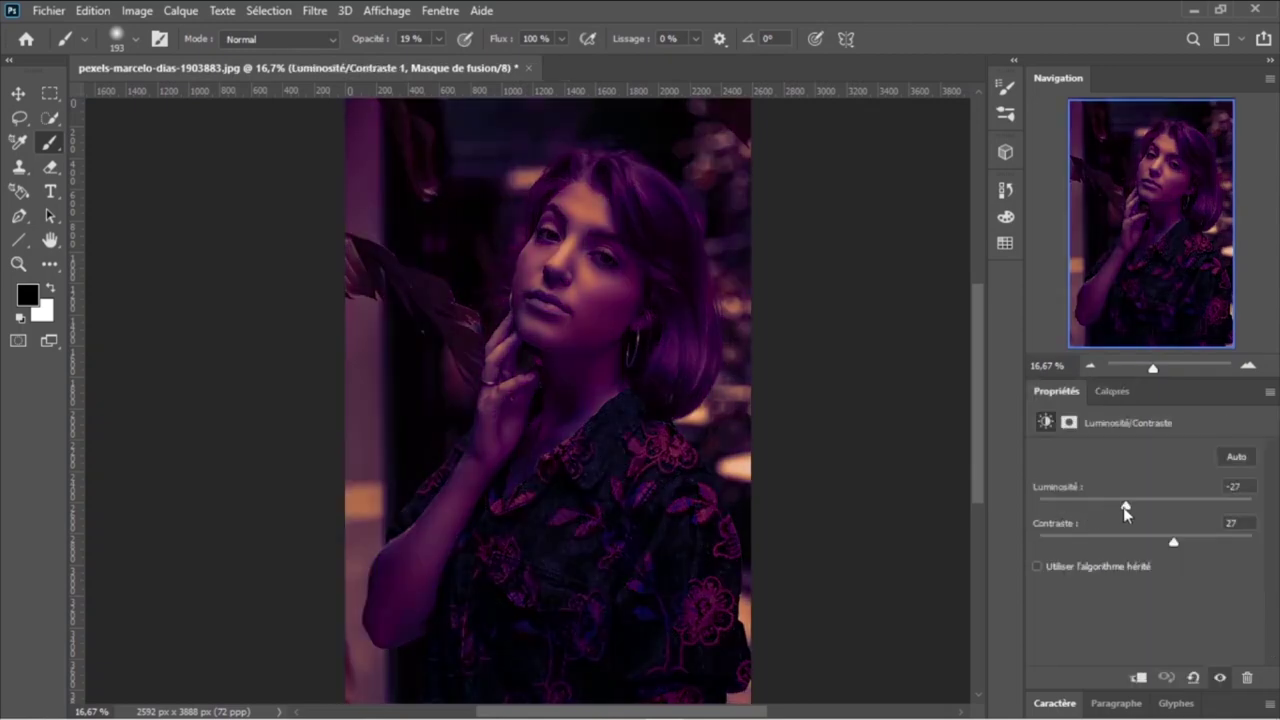
{"action": "mouse_move", "coordinate": [1125, 507]}
{"action": "left_mouse_down"}
{"action": "mouse_move", "coordinate": [1247, 507]}
{"action": "mouse_move", "coordinate": [1169, 538]}
{"action": "mouse_move", "coordinate": [1191, 525]}
{"action": "mouse_move", "coordinate": [1133, 511]}
{"action": "mouse_move", "coordinate": [1162, 506]}
{"action": "left_mouse_up"}
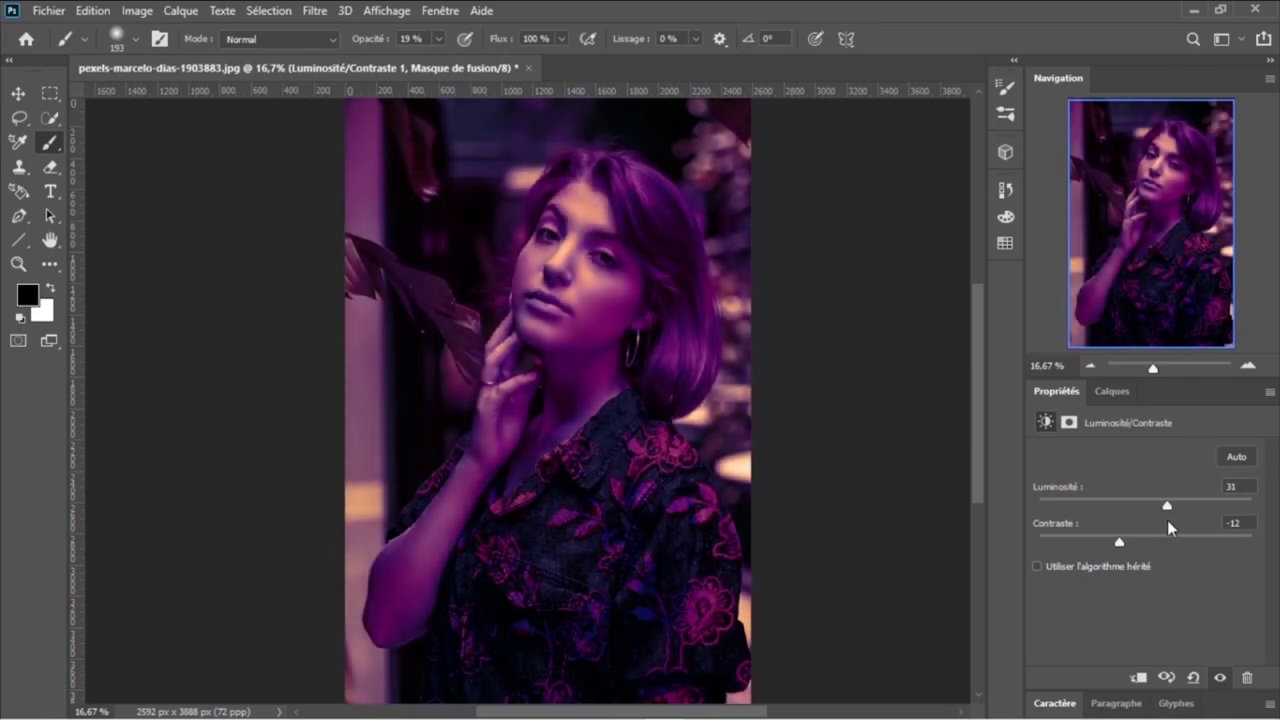
{"action": "left_click", "coordinate": [1112, 391]}
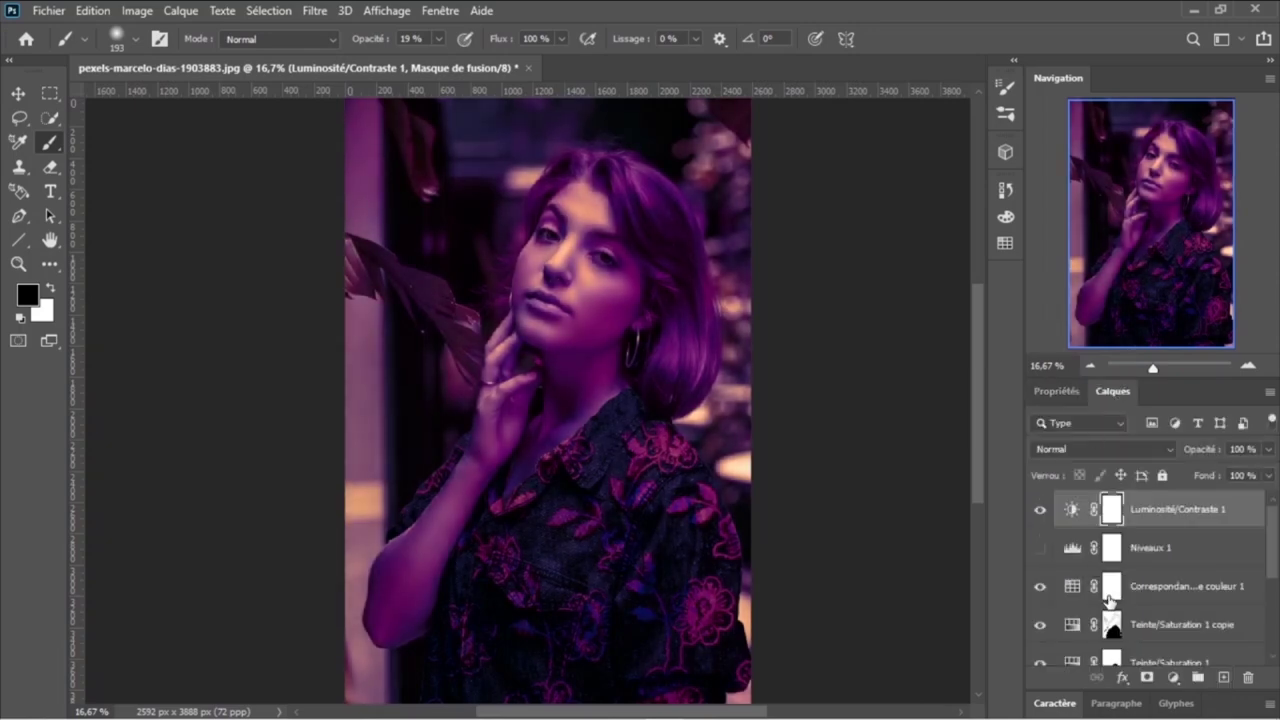
{"action": "left_click", "coordinate": [1040, 510]}
{"action": "left_click", "coordinate": [1040, 510]}
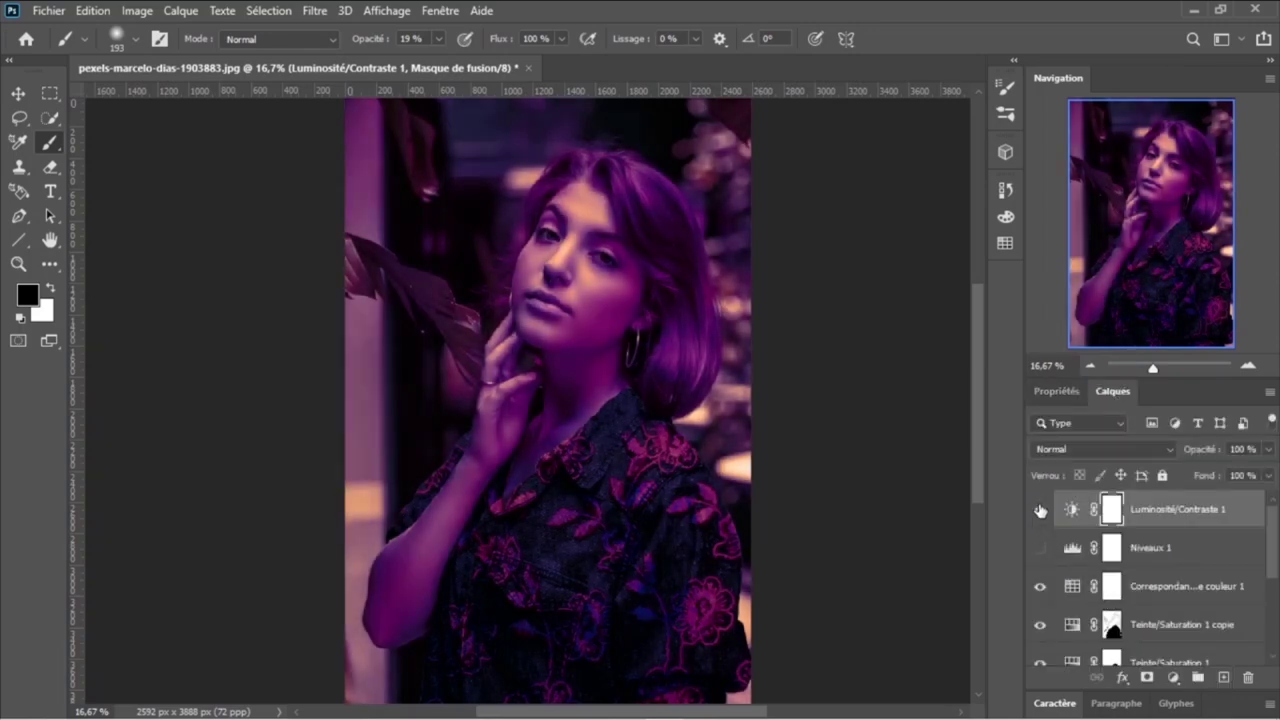